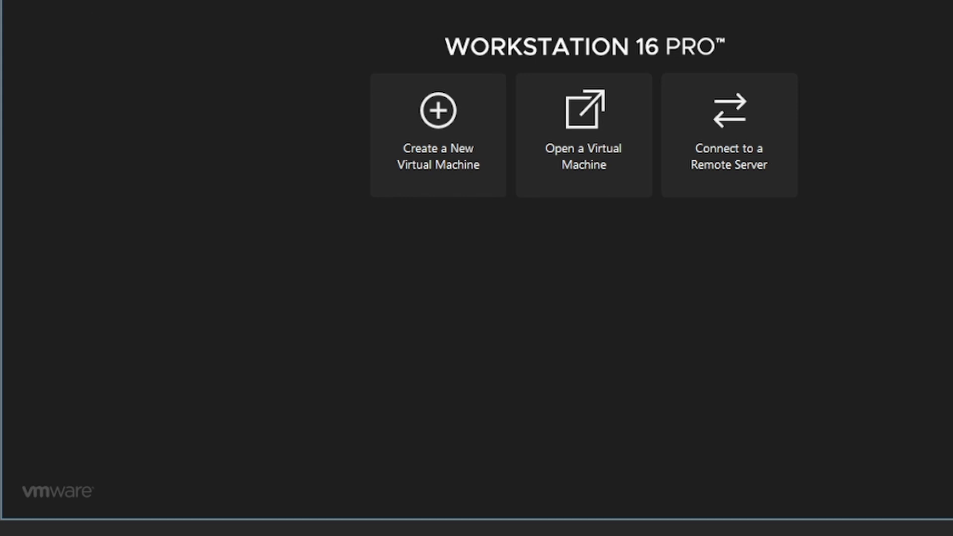
Look through the program's main menus, then close the open menu.
{"action": "left_click", "coordinate": [14, 0]}
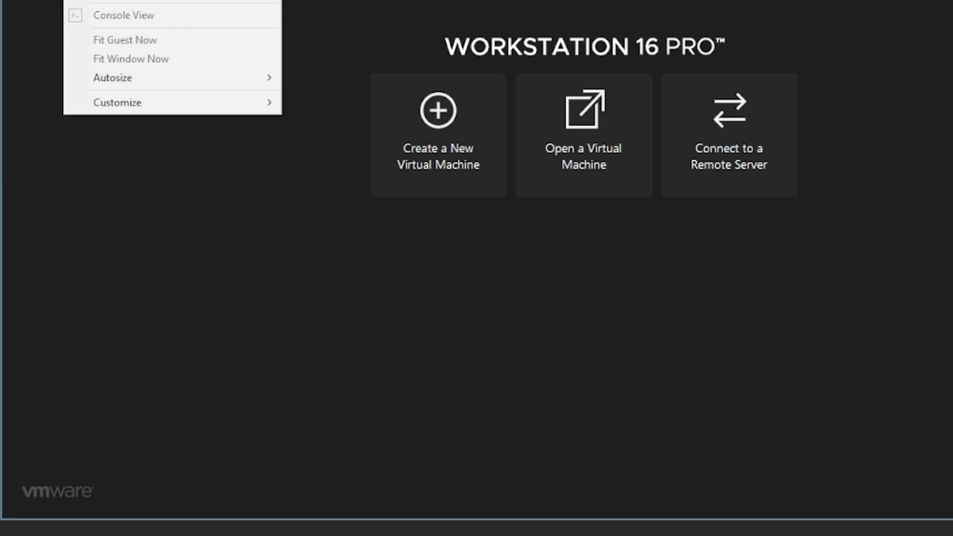
{"action": "mouse_move", "coordinate": [45, 0]}
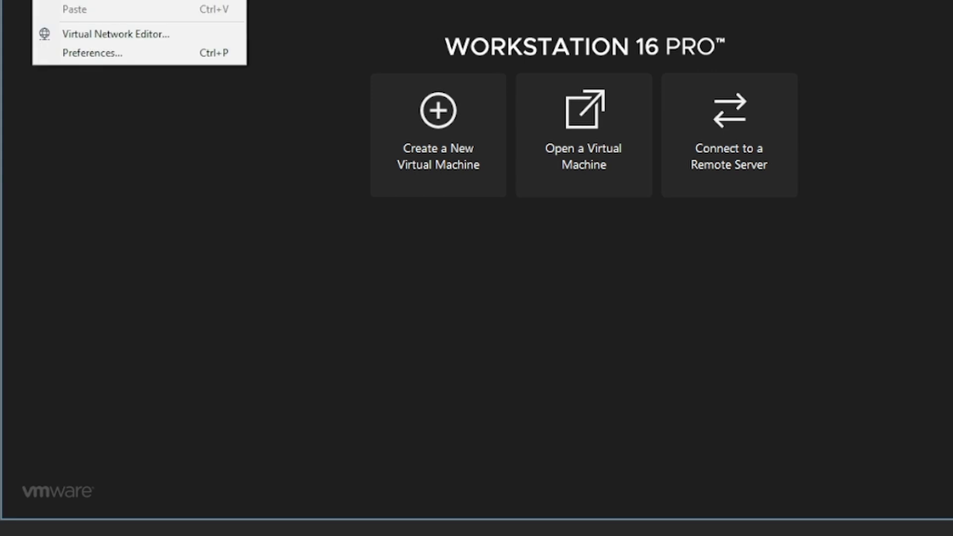
{"action": "mouse_move", "coordinate": [77, 0]}
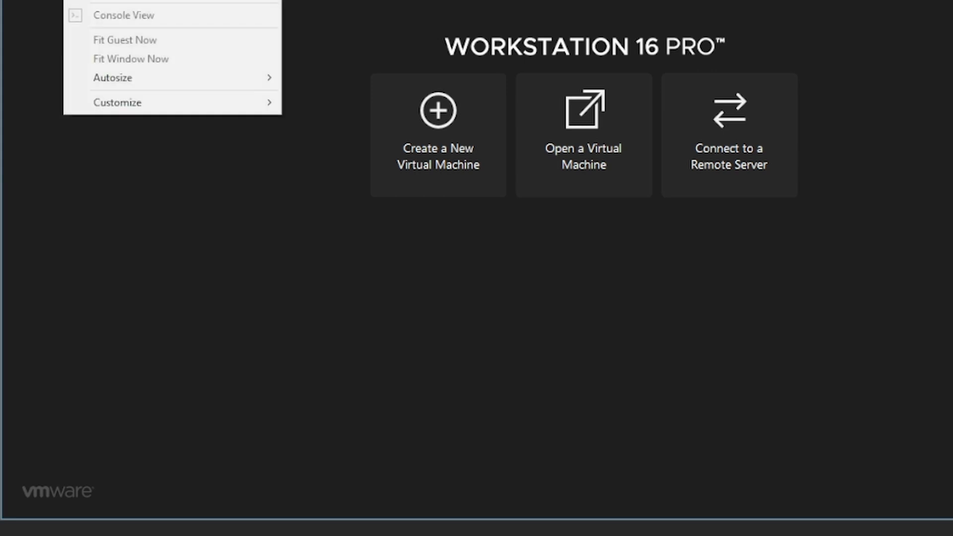
{"action": "mouse_move", "coordinate": [109, 0]}
{"action": "left_click", "coordinate": [143, 190]}
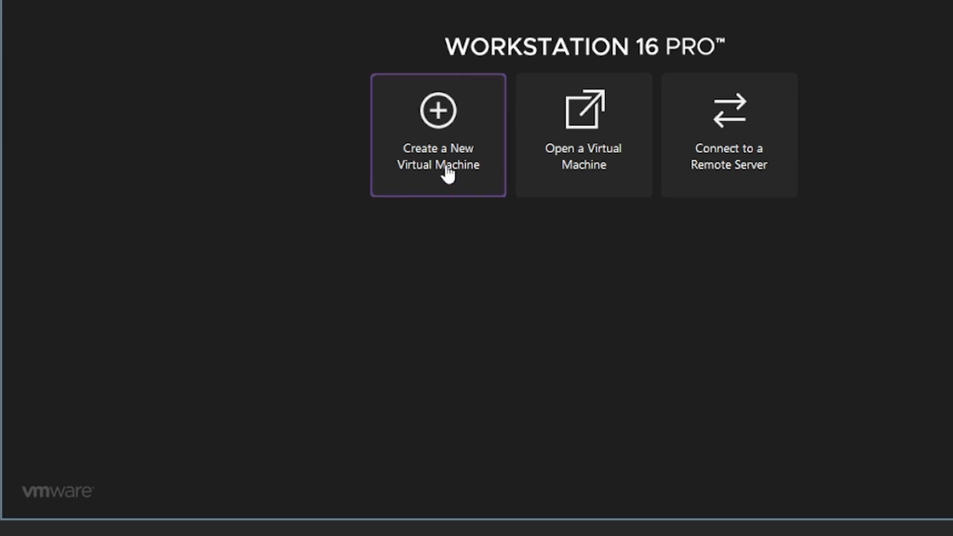
Start a new virtual machine with the Custom (advanced) configuration.
{"action": "left_click", "coordinate": [420, 167]}
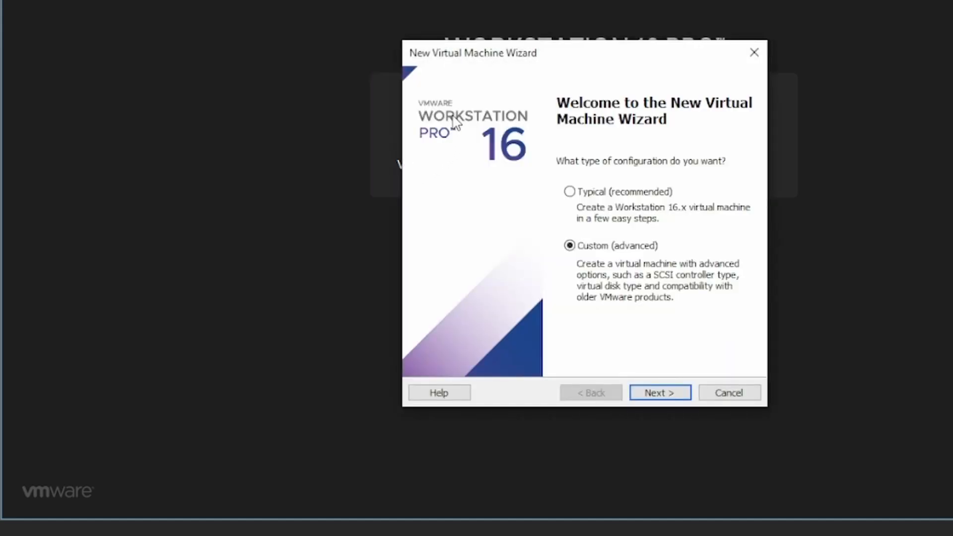
{"action": "left_click_drag", "start_coordinate": [506, 51], "coordinate": [430, 2]}
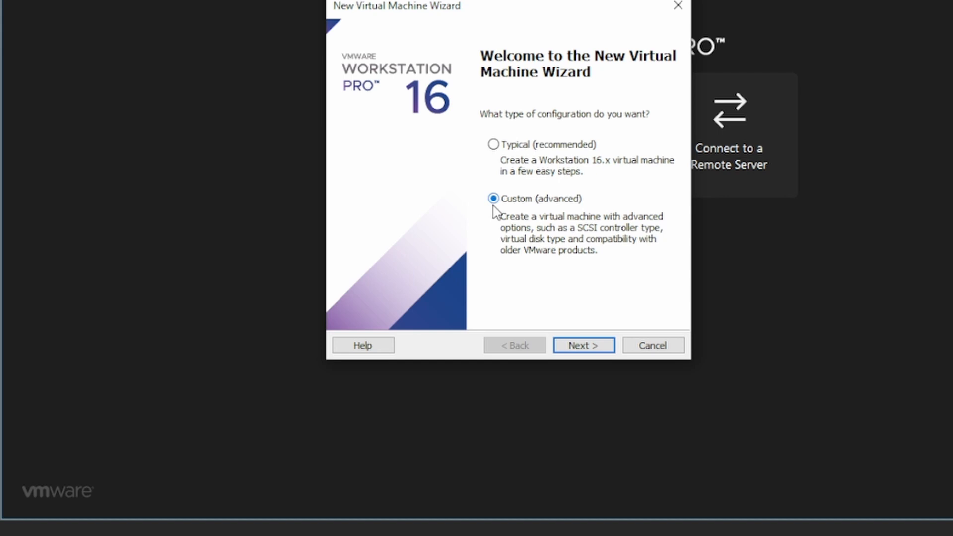
{"action": "left_click", "coordinate": [572, 349]}
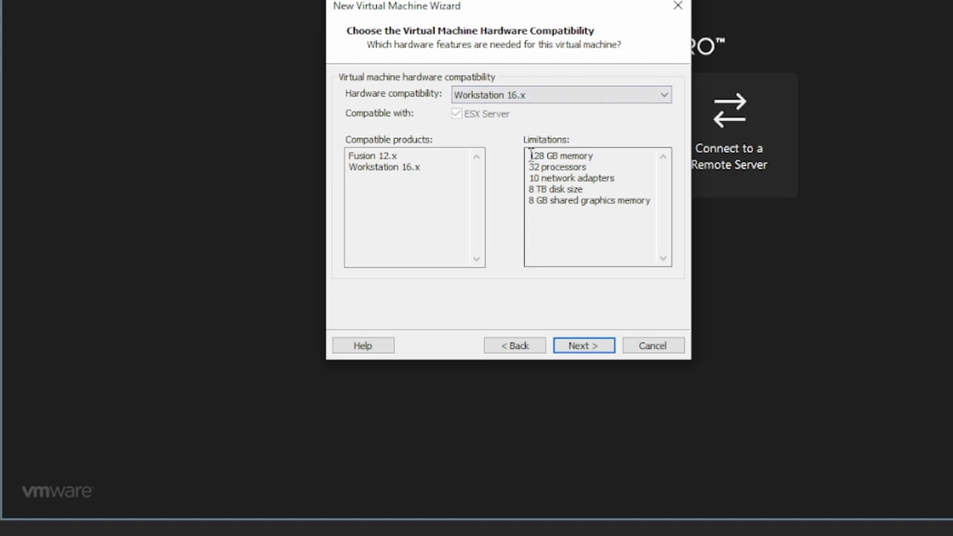
Review the compatibility notes and keep Workstation 16.x hardware compatibility.
{"action": "left_click_drag", "start_coordinate": [531, 154], "coordinate": [613, 186]}
{"action": "left_click", "coordinate": [611, 211]}
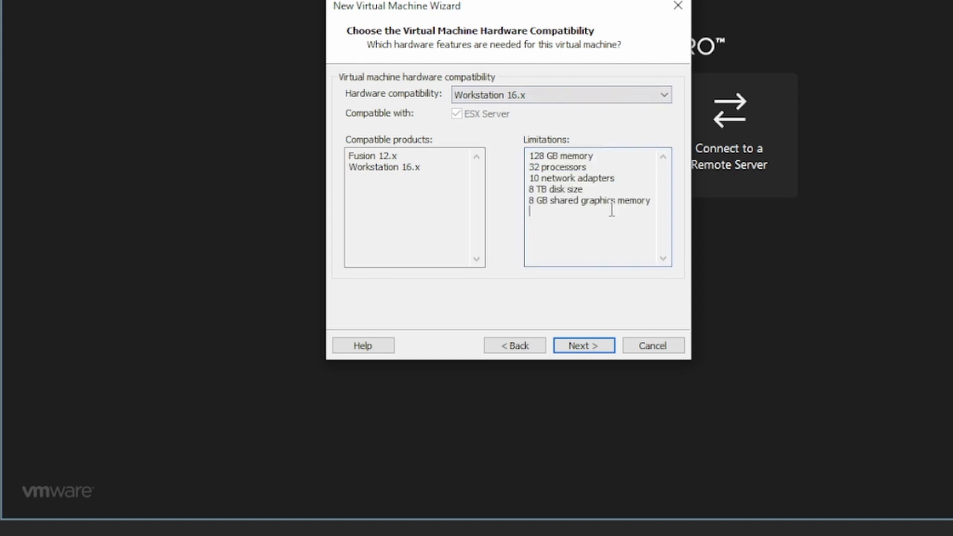
{"action": "left_click_drag", "start_coordinate": [421, 171], "coordinate": [348, 152]}
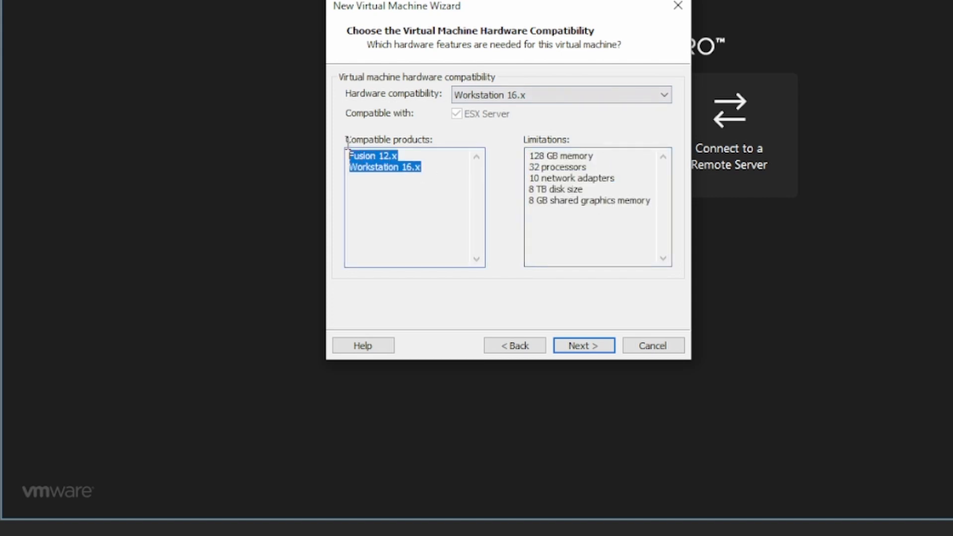
{"action": "left_click", "coordinate": [500, 98]}
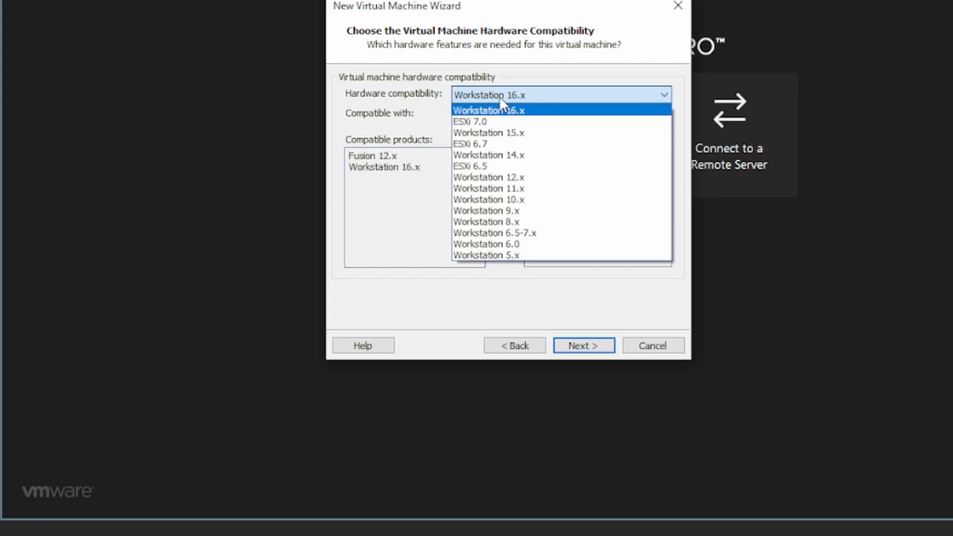
{"action": "left_click", "coordinate": [500, 108]}
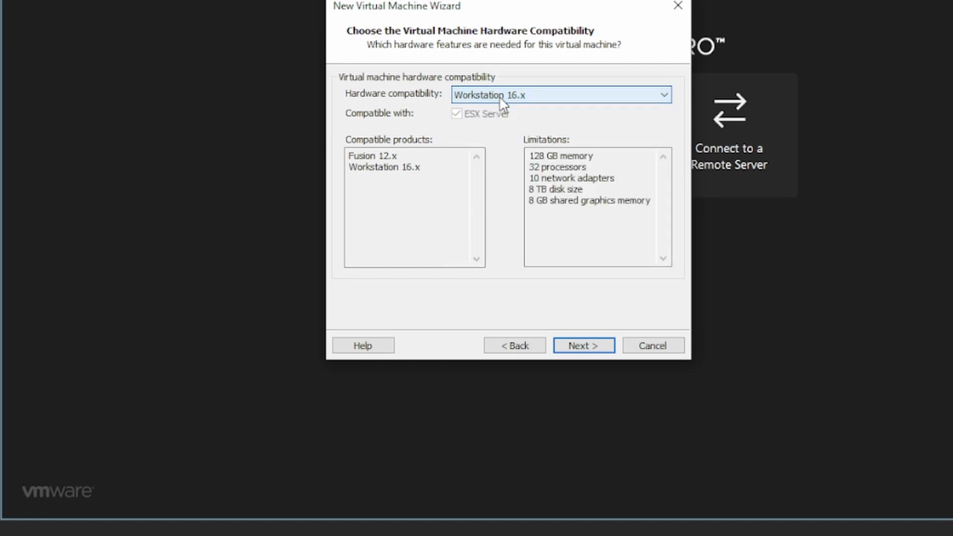
{"action": "left_click", "coordinate": [570, 346]}
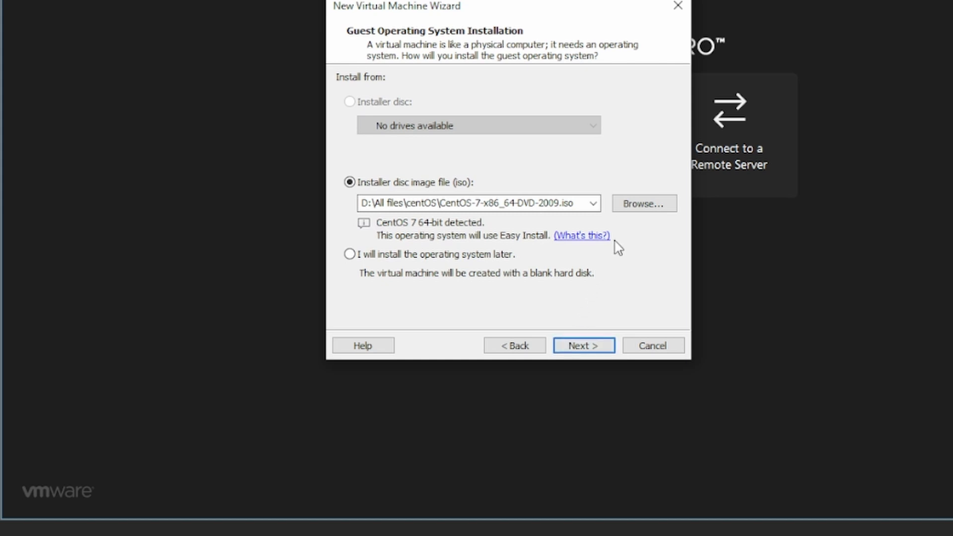
Use CentOS-7-x86_64-DVD-2009.iso from D:\All files\centos 7 as the installer disc.
{"action": "left_click", "coordinate": [629, 209]}
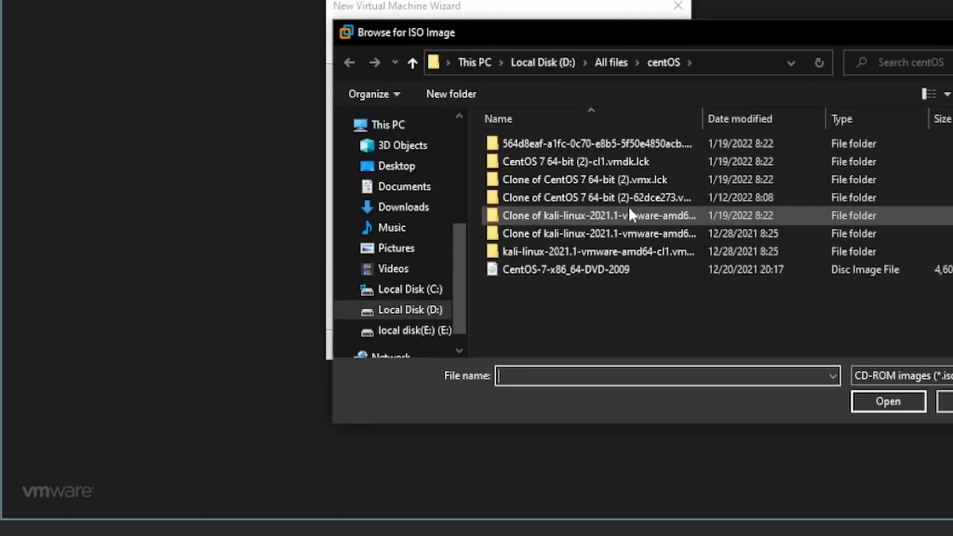
{"action": "left_click", "coordinate": [430, 311]}
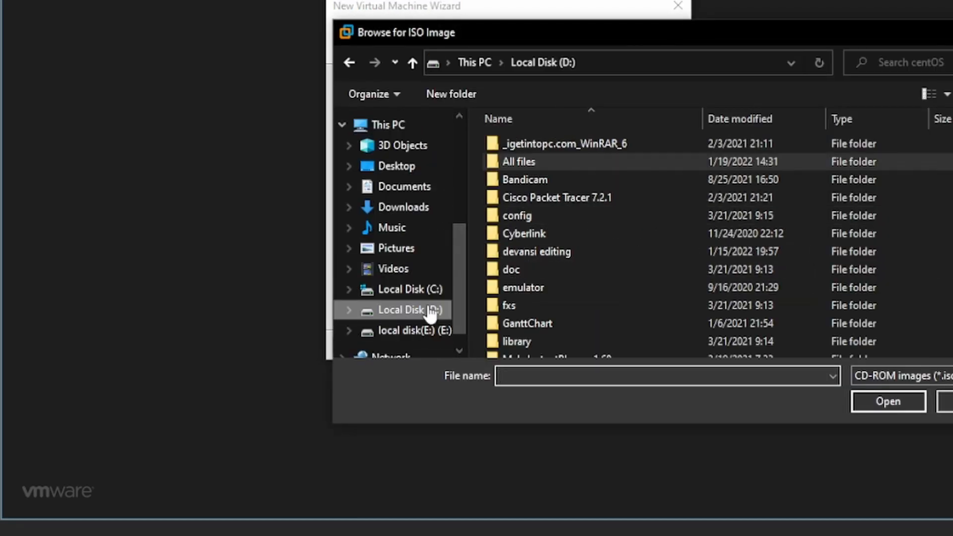
{"action": "double_click", "coordinate": [530, 160]}
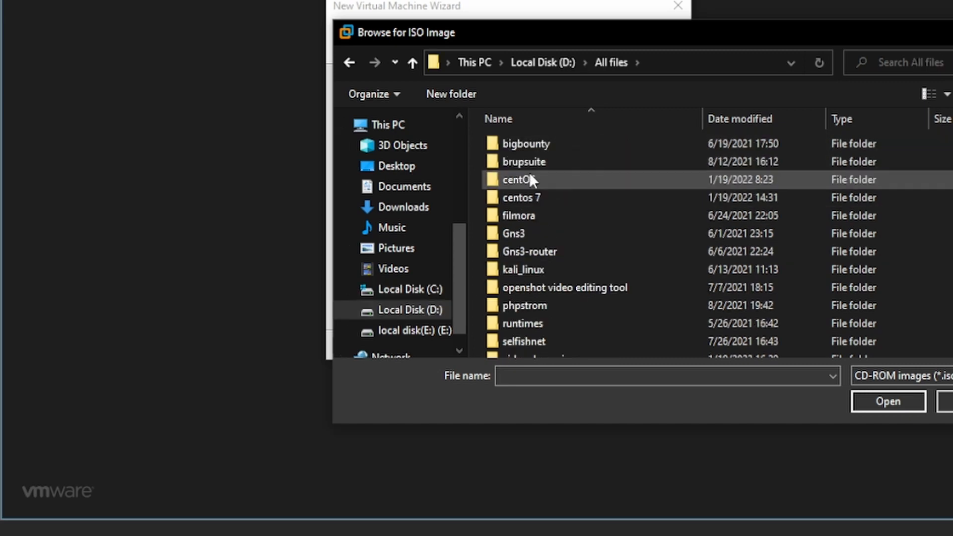
{"action": "left_click", "coordinate": [528, 197]}
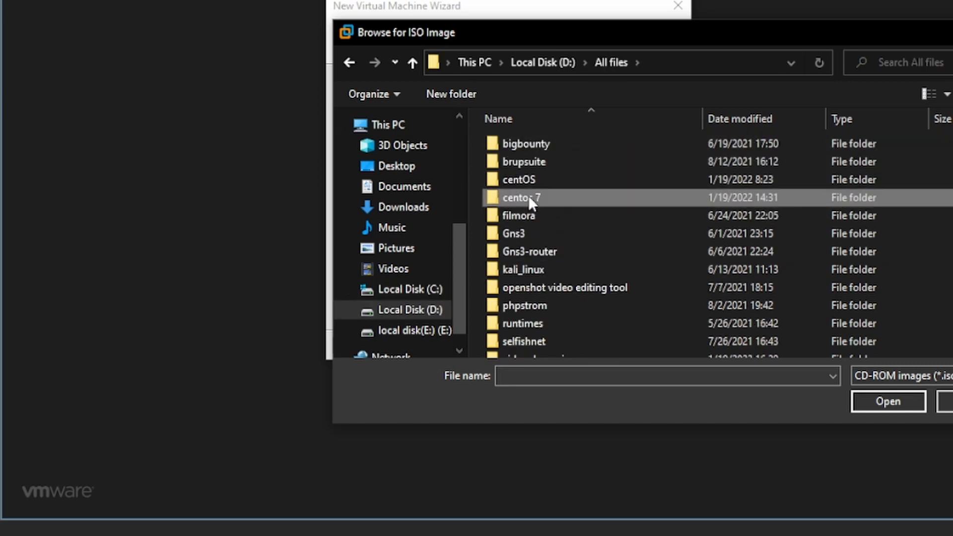
{"action": "left_click", "coordinate": [886, 399]}
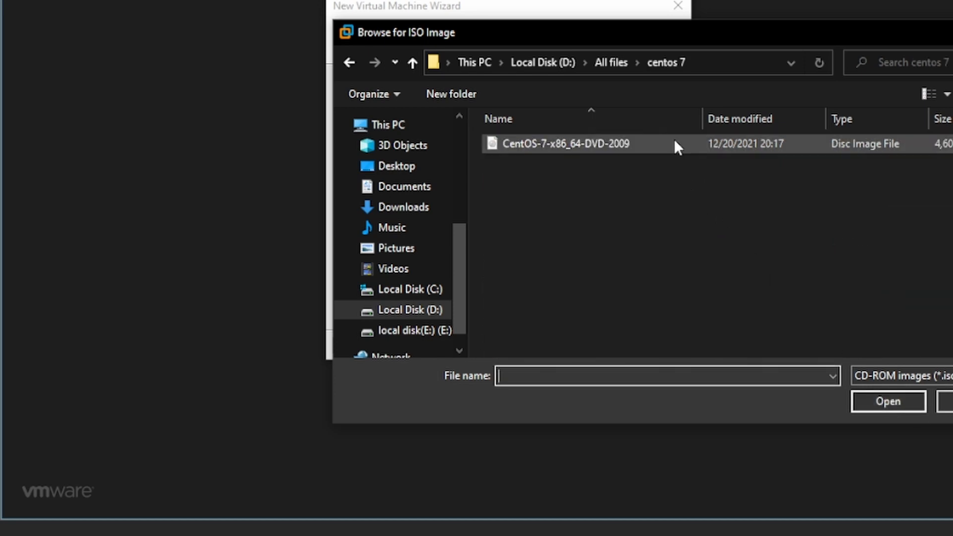
{"action": "left_click", "coordinate": [675, 143]}
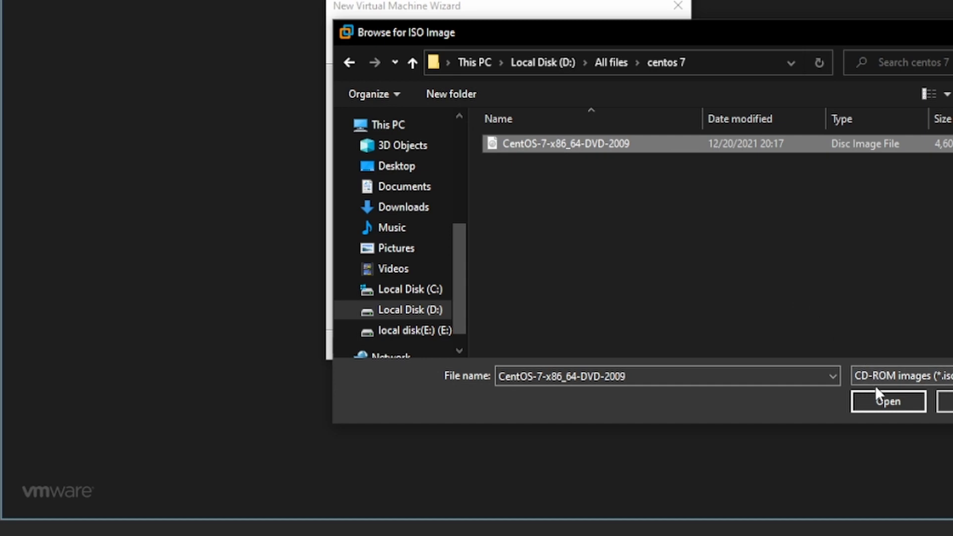
{"action": "left_click", "coordinate": [875, 400]}
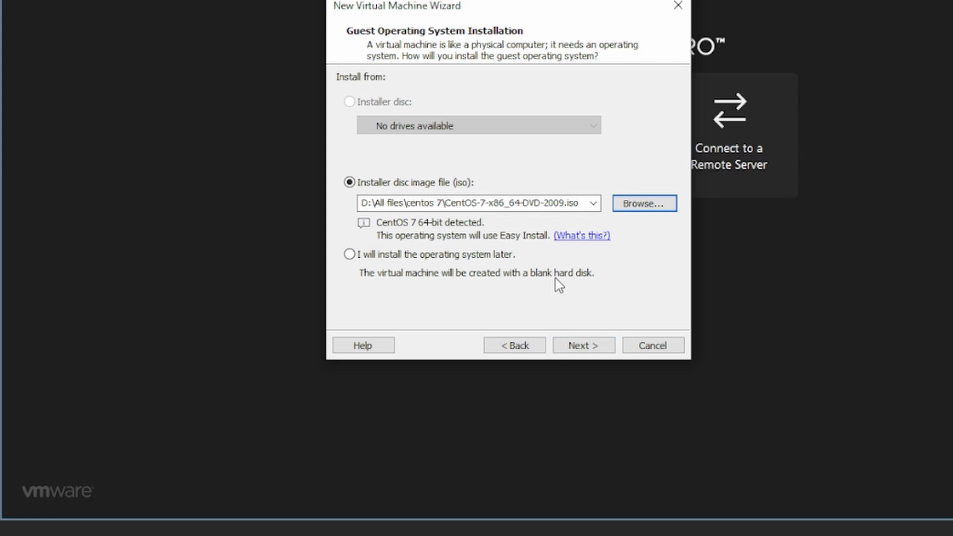
{"action": "left_click", "coordinate": [581, 343]}
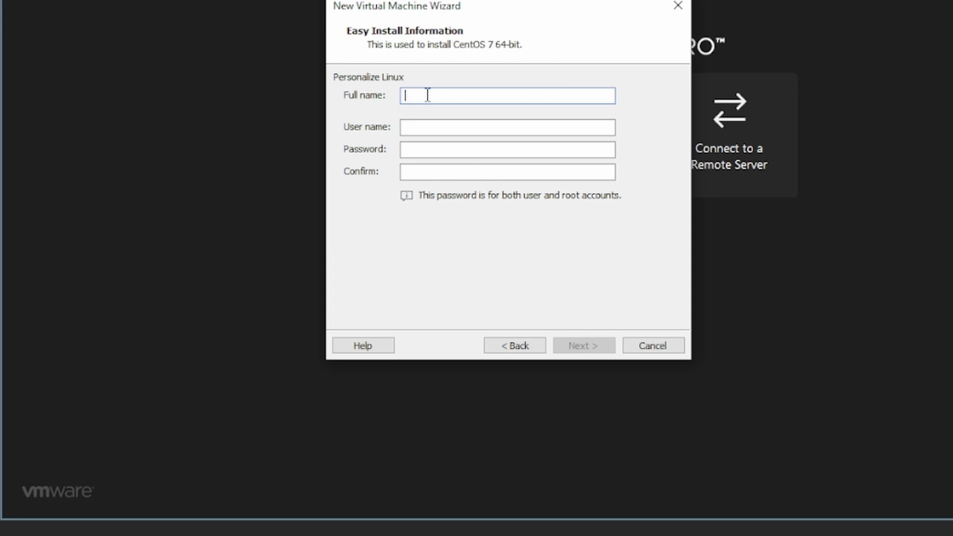
Enter the Linux full name, user name, password and password confirmation for Easy Install.
{"action": "type", "text": "helloworld"}
{"action": "key", "text": "Tab"}
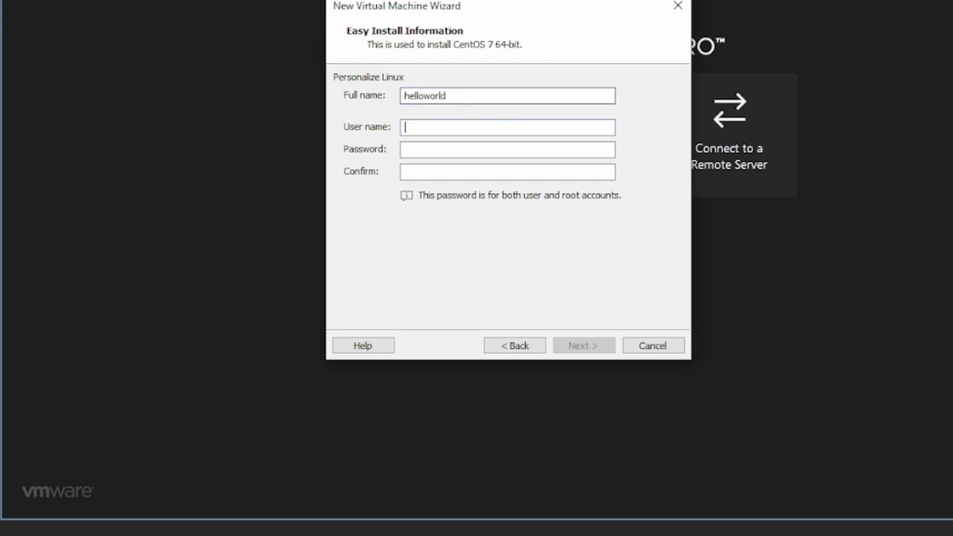
{"action": "type", "text": "james"}
{"action": "key", "text": "Tab"}
{"action": "type", "text": "12345678901"}
{"action": "key", "text": "Tab"}
{"action": "type", "text": "123456789"}
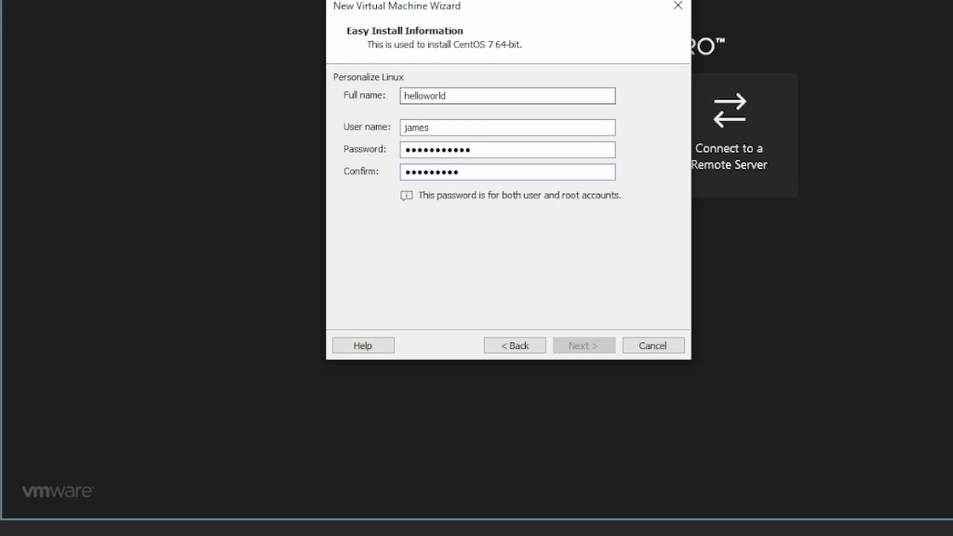
{"action": "type", "text": "012"}
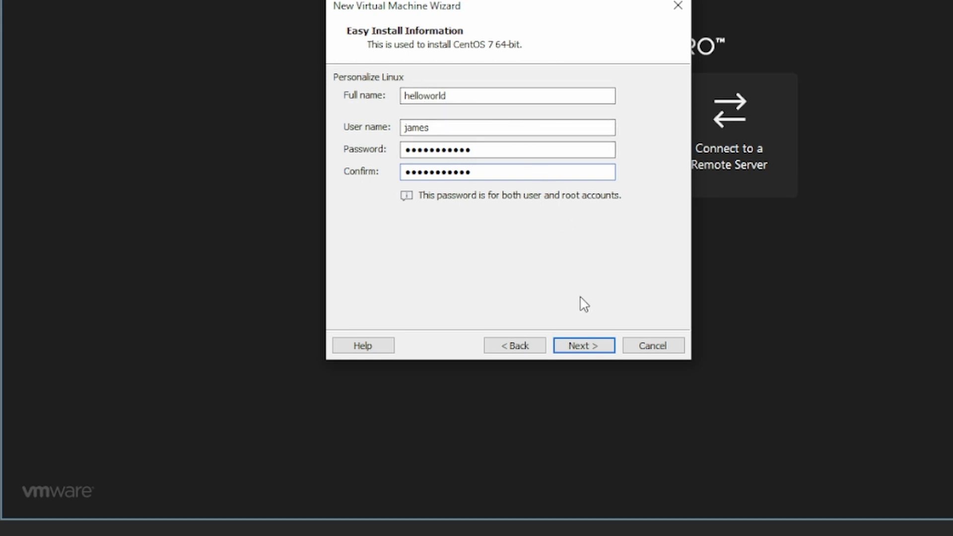
{"action": "left_click", "coordinate": [586, 345]}
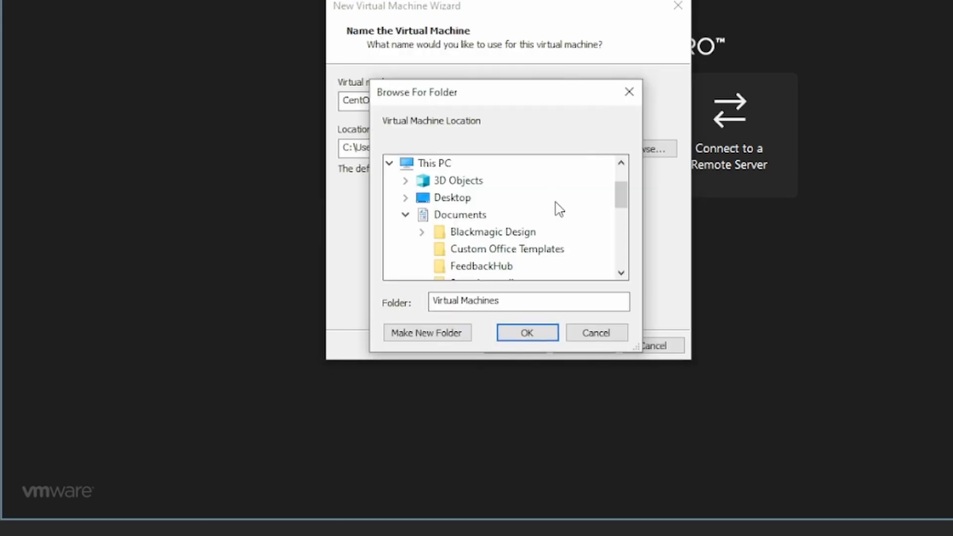
Choose D:\All files\centos 7 as the virtual machine's location folder.
{"action": "left_click", "coordinate": [406, 169]}
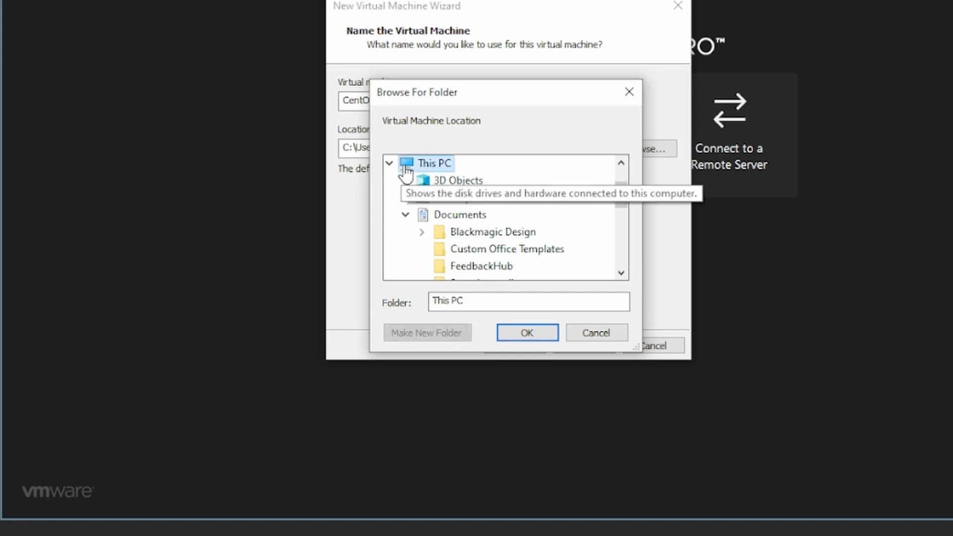
{"action": "left_click_drag", "start_coordinate": [626, 192], "coordinate": [623, 239]}
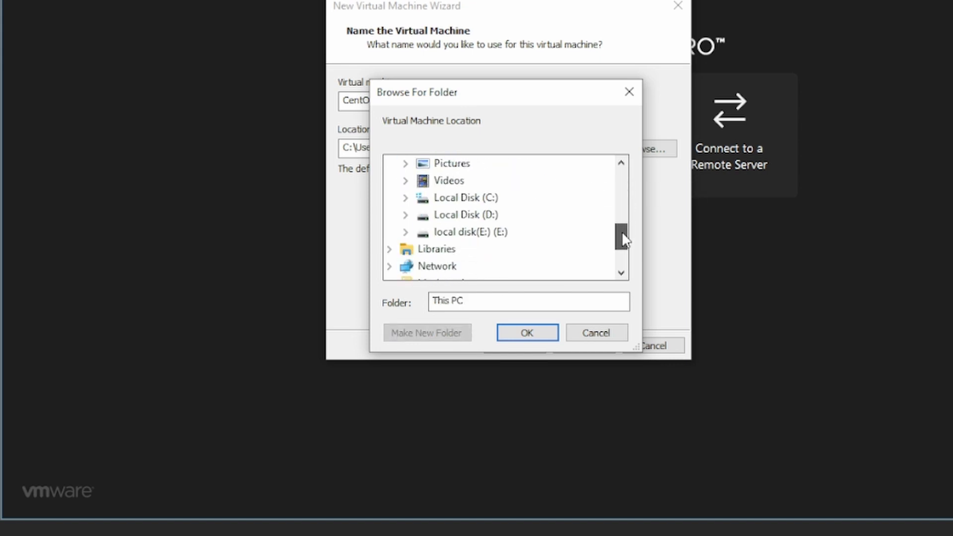
{"action": "double_click", "coordinate": [457, 217]}
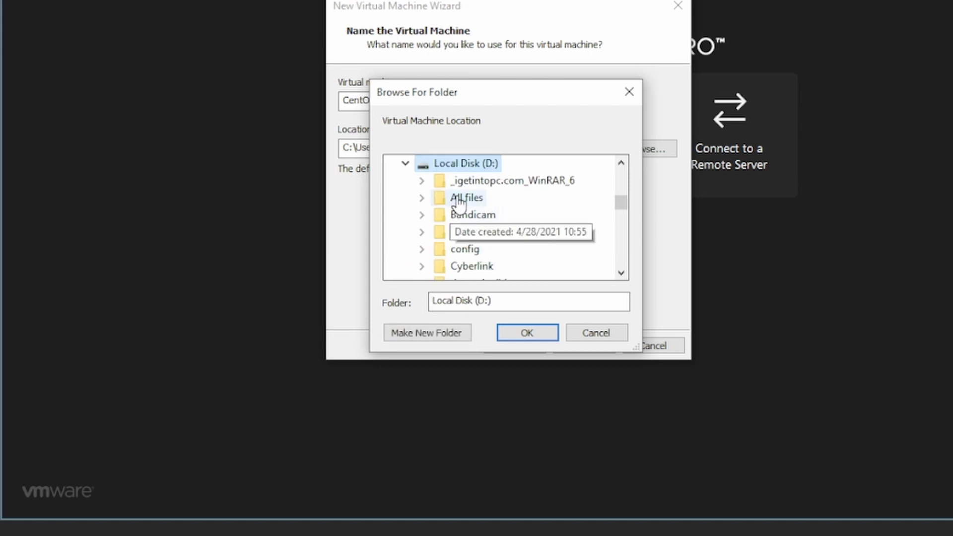
{"action": "double_click", "coordinate": [454, 200]}
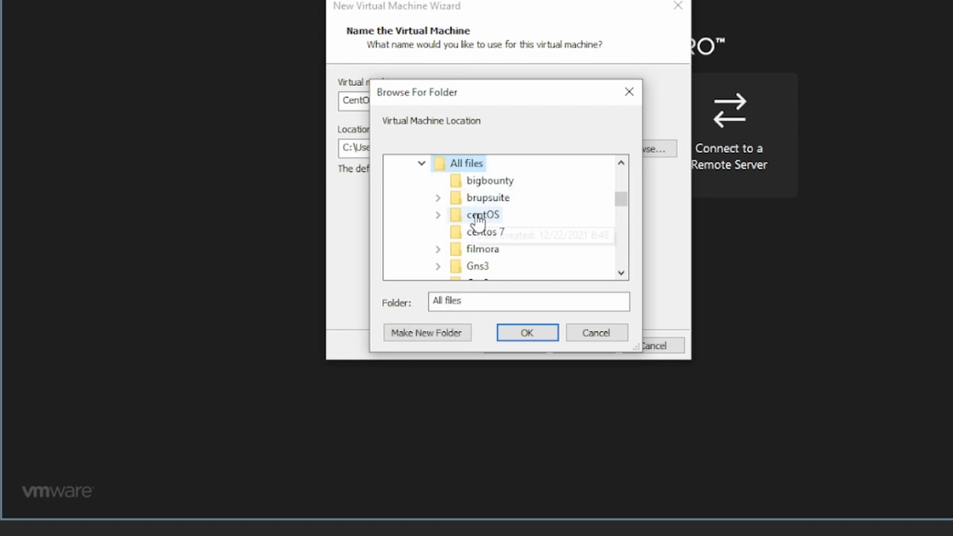
{"action": "left_click", "coordinate": [481, 235]}
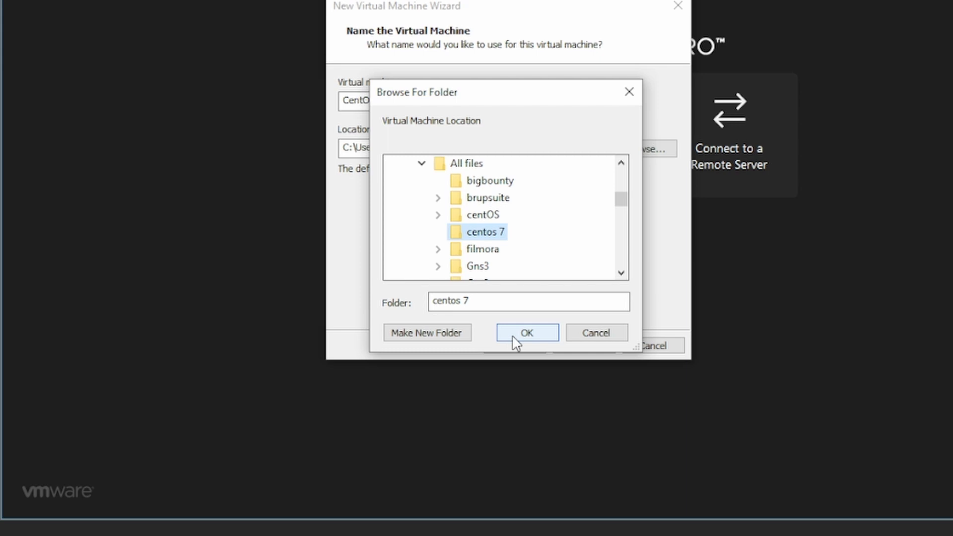
{"action": "left_click", "coordinate": [515, 342]}
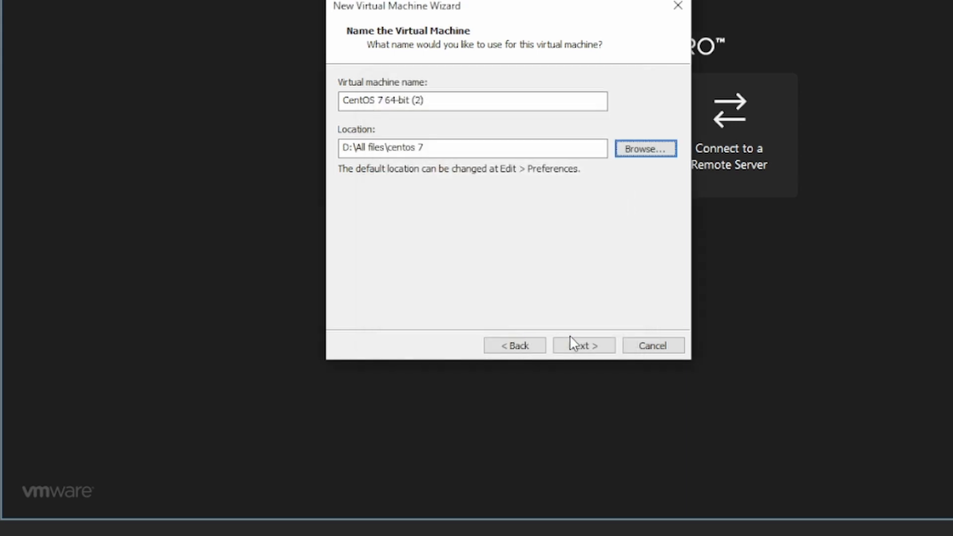
Set 2 processors with 2 cores per processor, for 4 cores in total.
{"action": "left_click", "coordinate": [583, 346]}
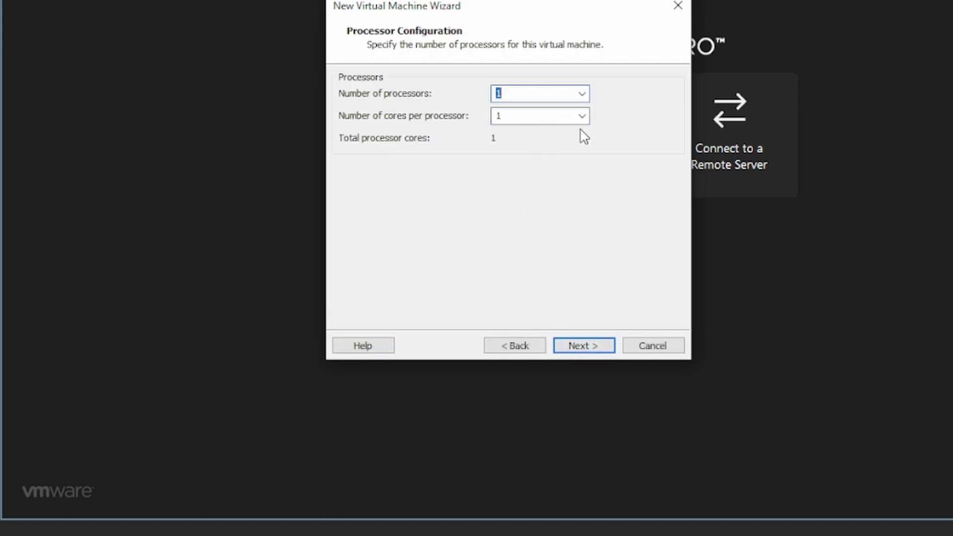
{"action": "left_click", "coordinate": [582, 94]}
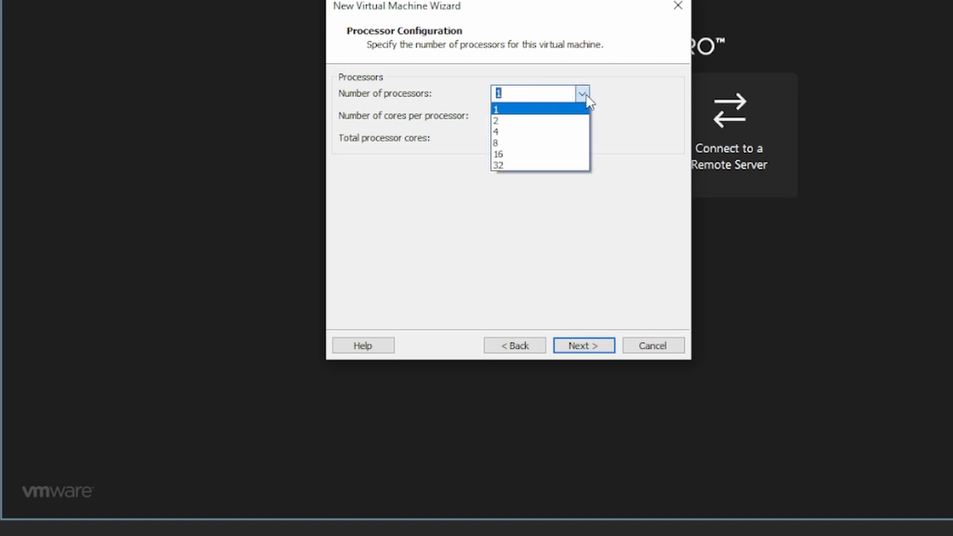
{"action": "left_click", "coordinate": [556, 121]}
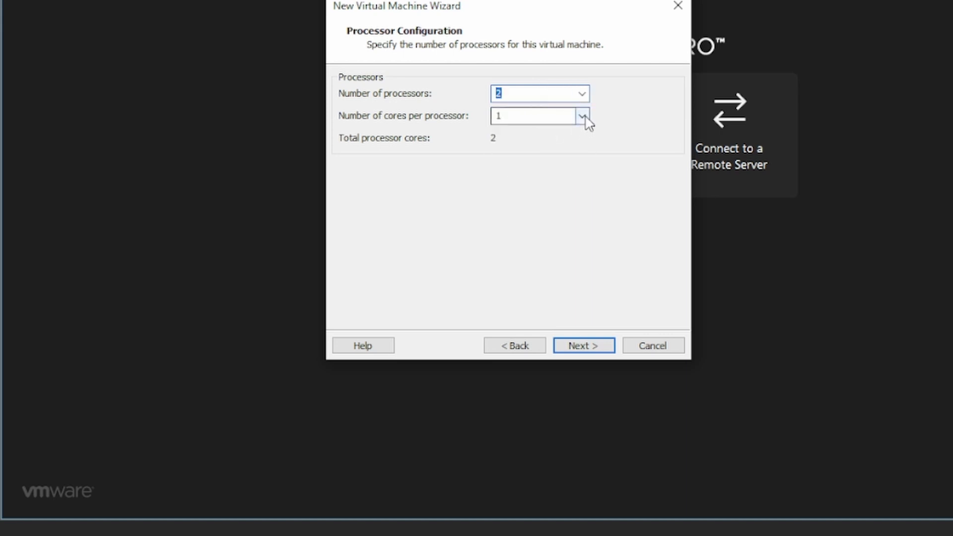
{"action": "left_click", "coordinate": [584, 118]}
{"action": "left_click", "coordinate": [573, 141]}
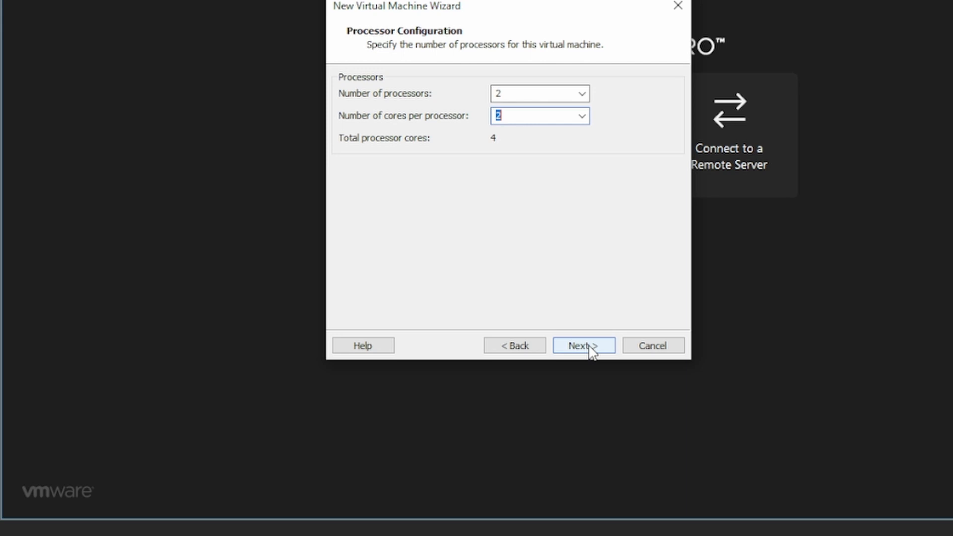
{"action": "left_click", "coordinate": [592, 351]}
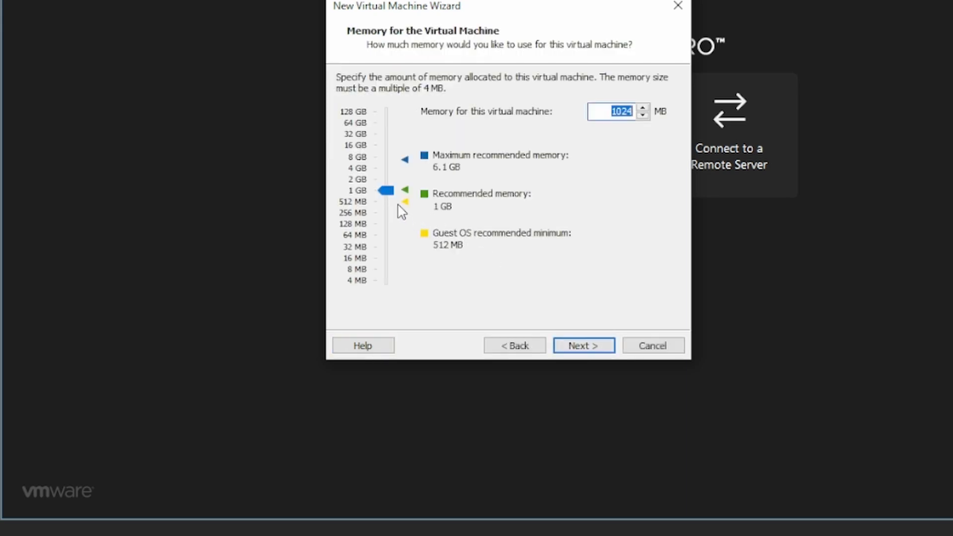
Raise the virtual machine's memory to exactly 2048 MB (2 GB).
{"action": "left_click_drag", "start_coordinate": [390, 191], "coordinate": [388, 176]}
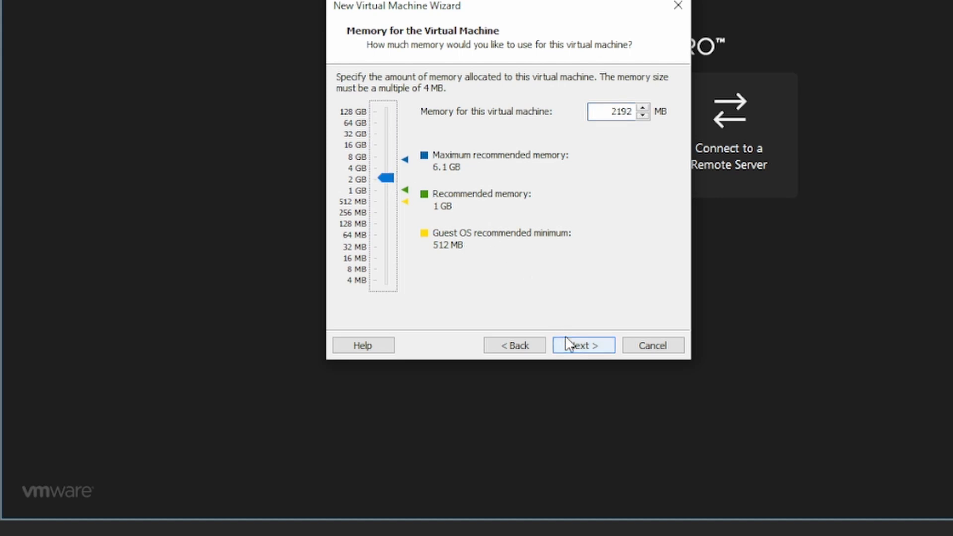
{"action": "left_click", "coordinate": [388, 179]}
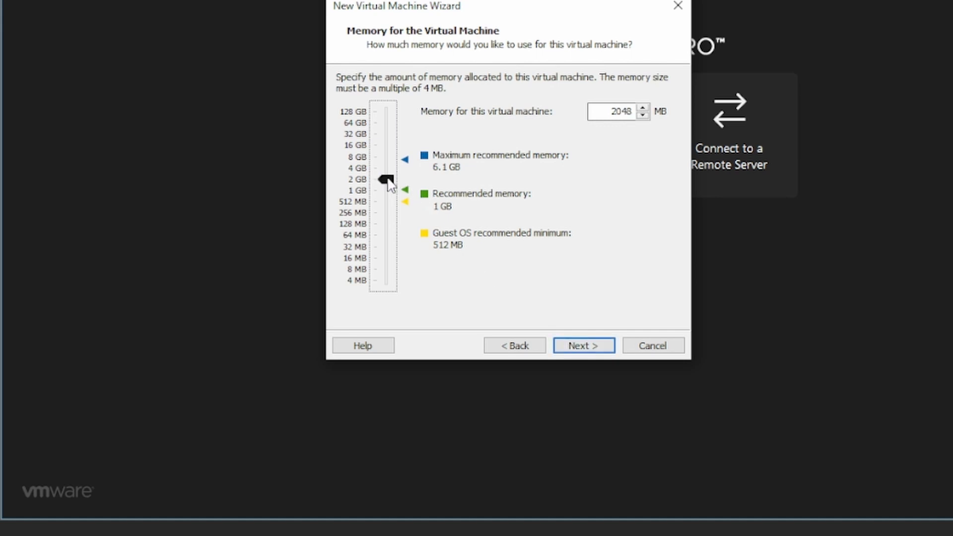
Change the network type from NAT to bridged networking.
{"action": "left_click", "coordinate": [577, 349]}
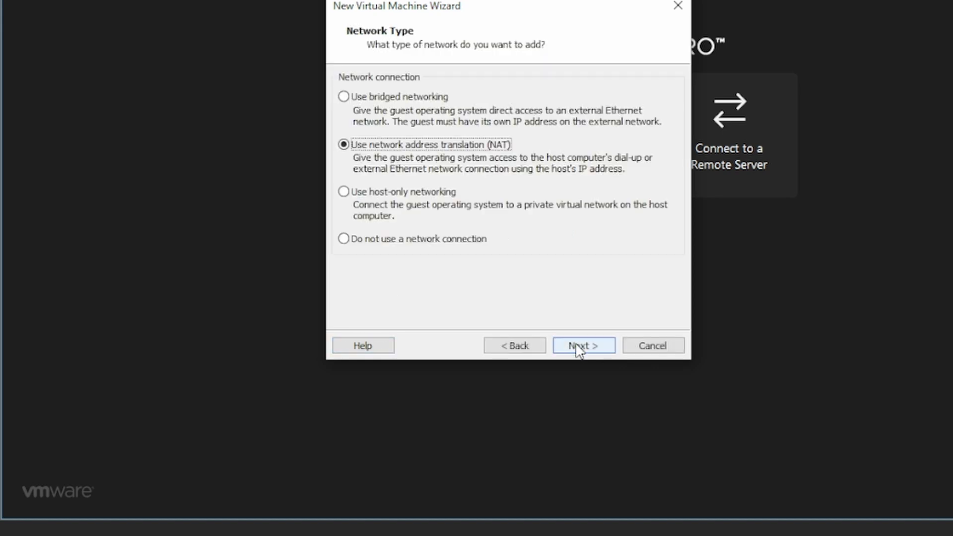
{"action": "left_click", "coordinate": [343, 97]}
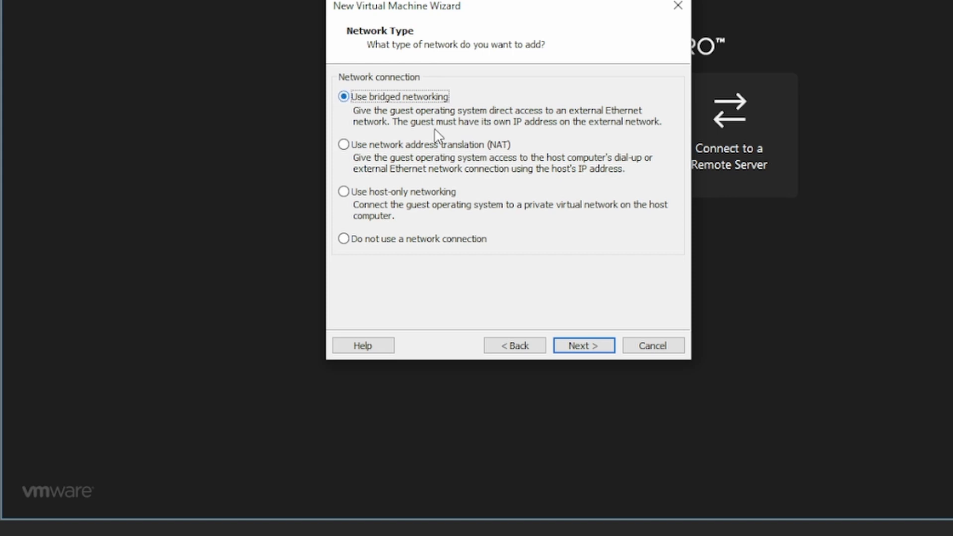
{"action": "left_click", "coordinate": [591, 345]}
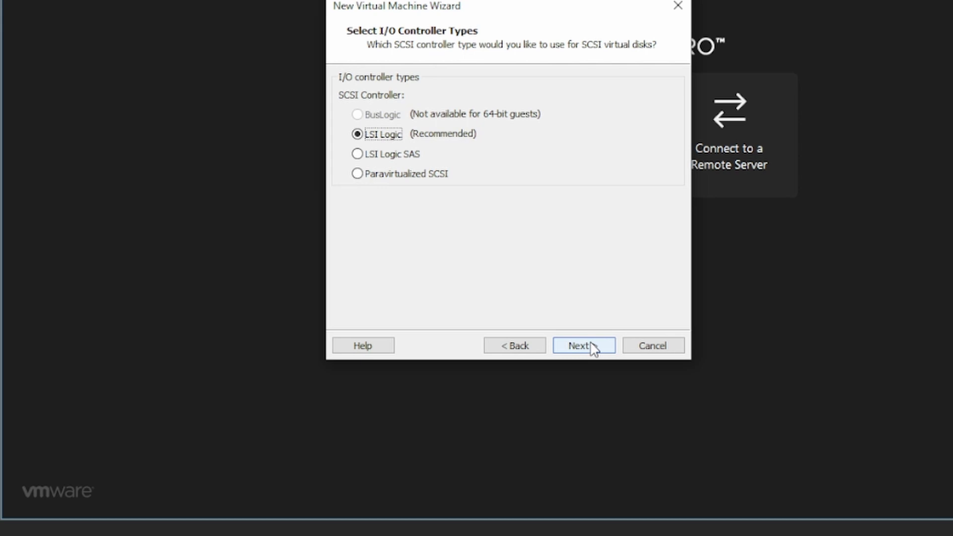
Keep the LSI Logic controller and default disk type, and store the new 20 GB disk as a single file.
{"action": "left_click", "coordinate": [592, 345]}
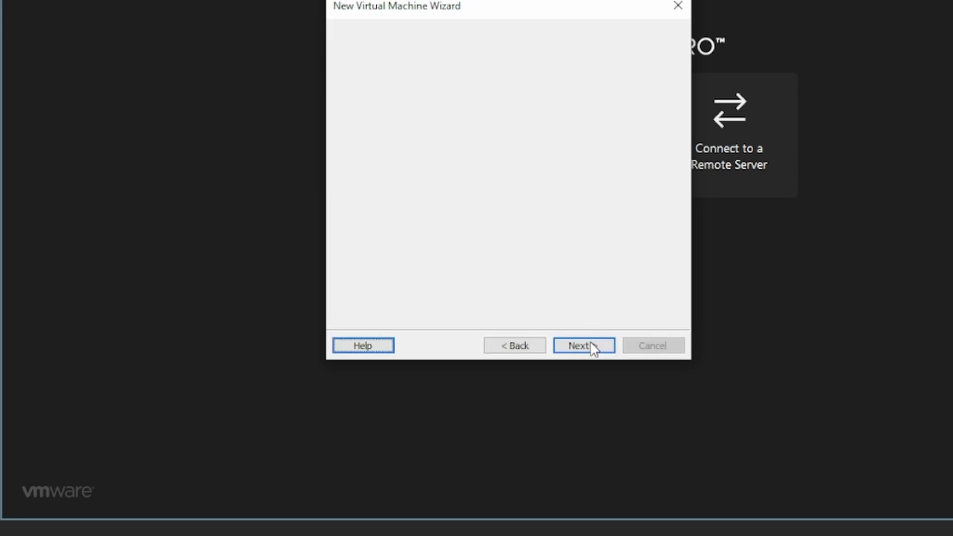
{"action": "left_click", "coordinate": [592, 346]}
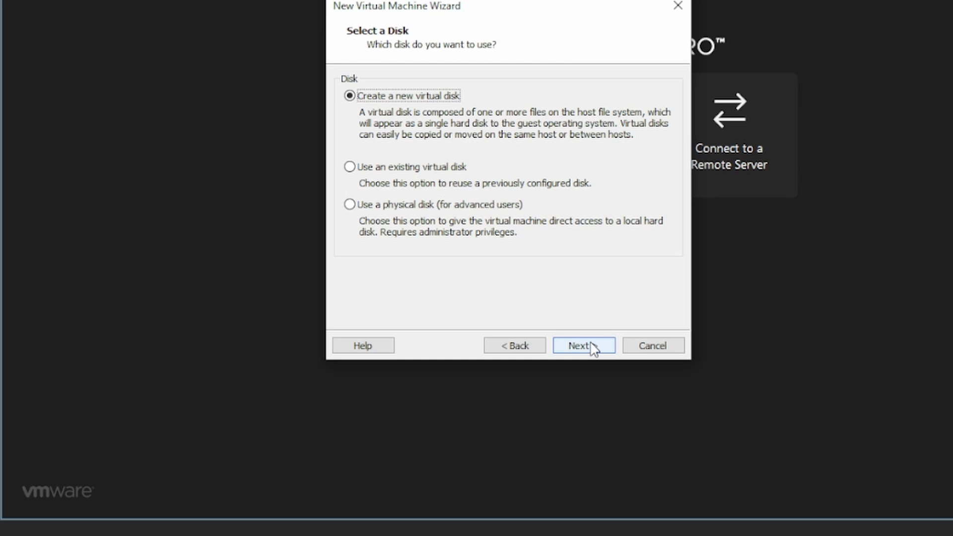
{"action": "left_click", "coordinate": [592, 346]}
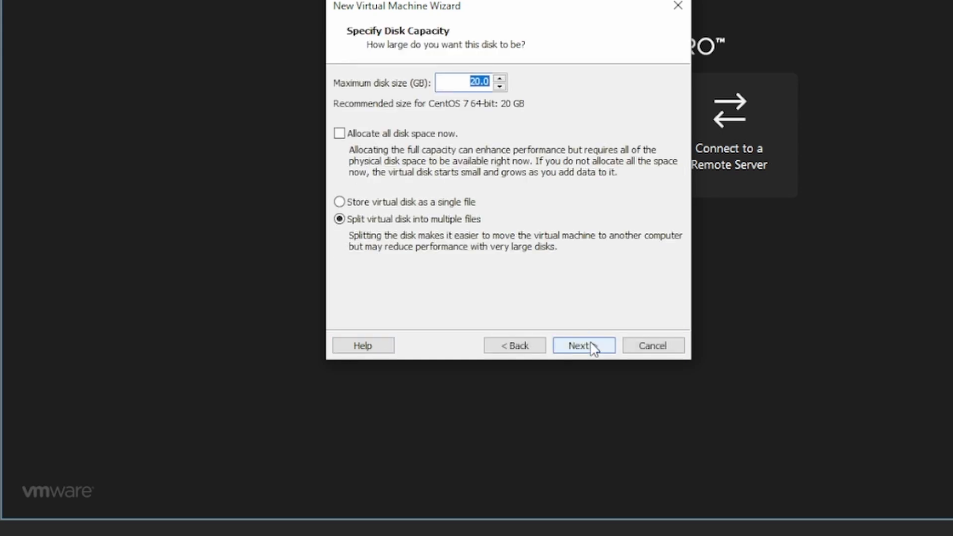
{"action": "left_click", "coordinate": [341, 200]}
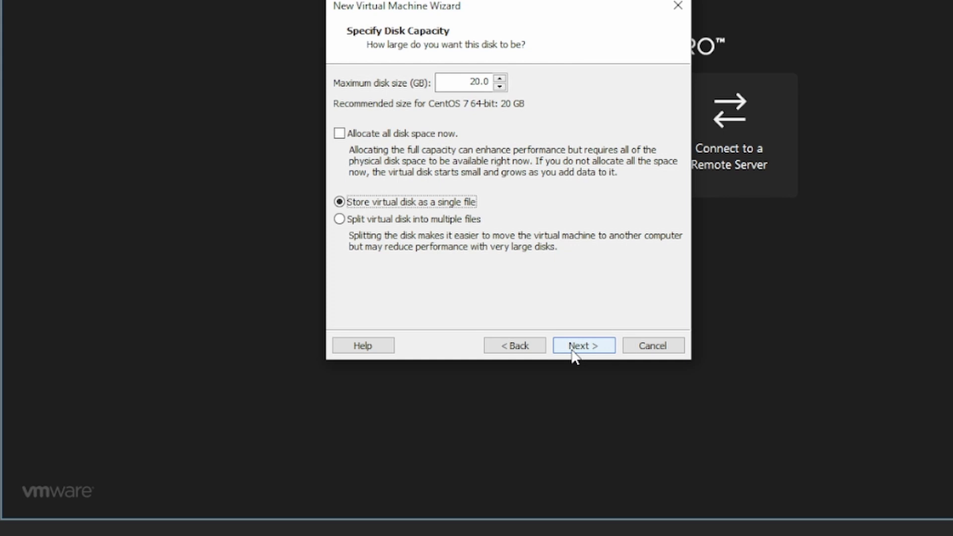
{"action": "left_click", "coordinate": [572, 350]}
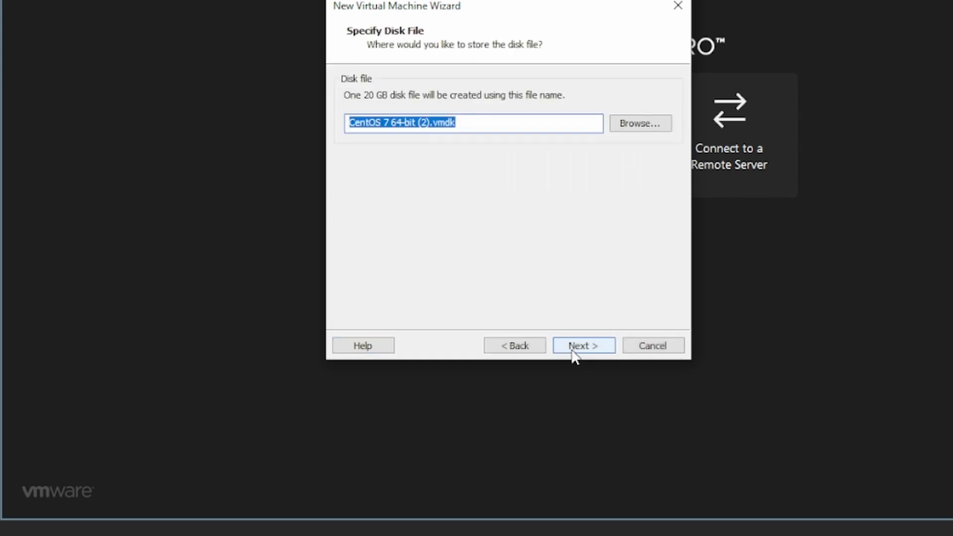
{"action": "left_click", "coordinate": [573, 351]}
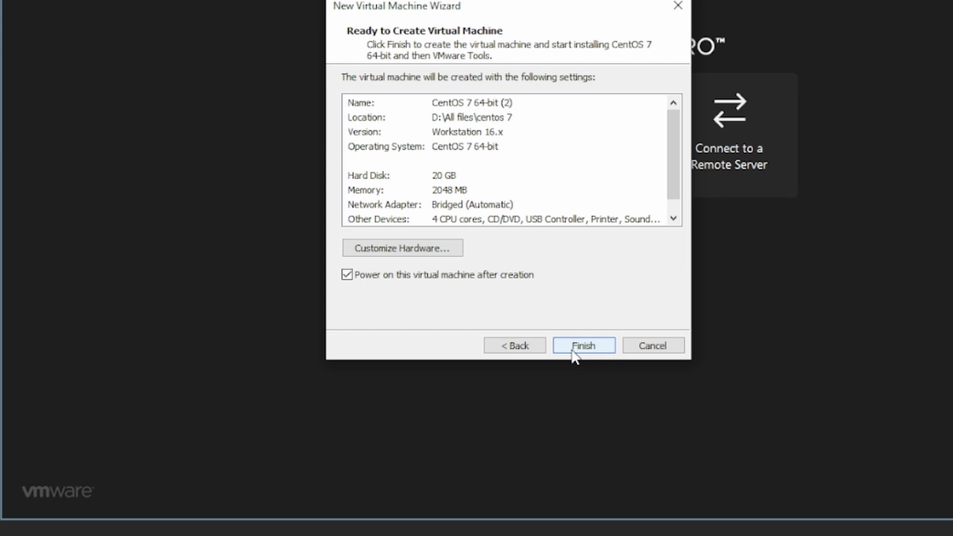
Create the CentOS 7 64-bit VM with a 20 GB disk, 2048 MB memory, bridged networking and 4 cores.
{"action": "left_click", "coordinate": [573, 350]}
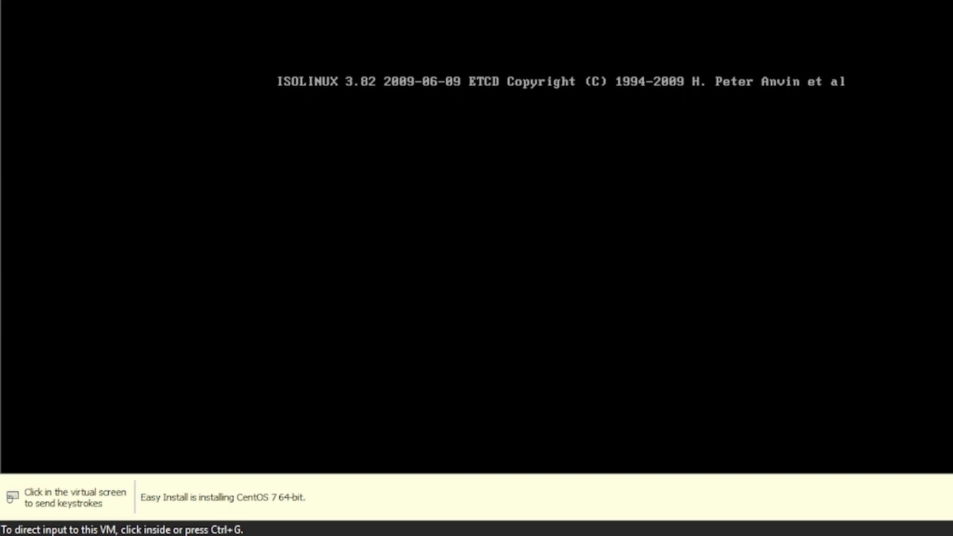
Capture input in the booting CentOS 7 VM console, release it with Ctrl+Alt, then recapture it.
{"action": "left_click", "coordinate": [537, 231]}
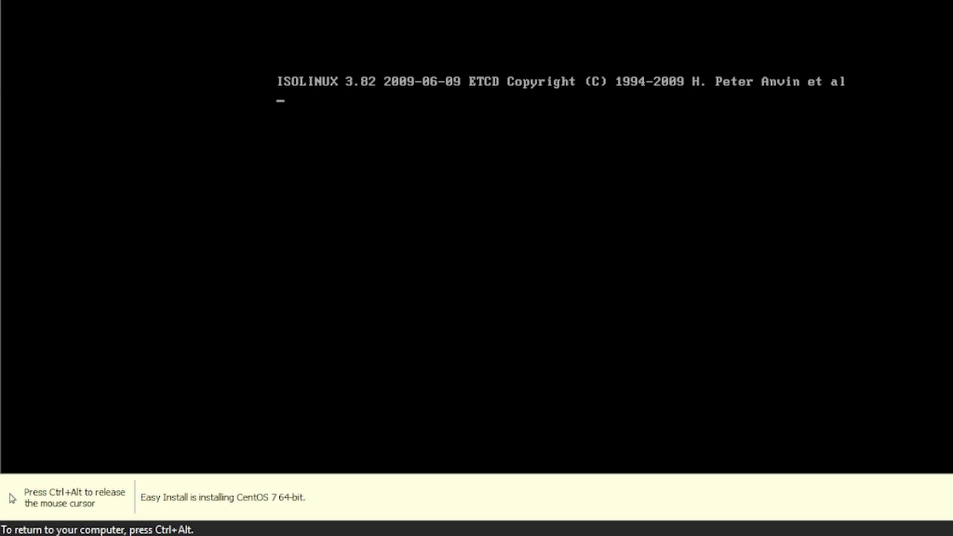
{"action": "key", "text": "ctrl+alt"}
{"action": "left_click", "coordinate": [469, 176]}
{"action": "key", "text": "ctrl+alt"}
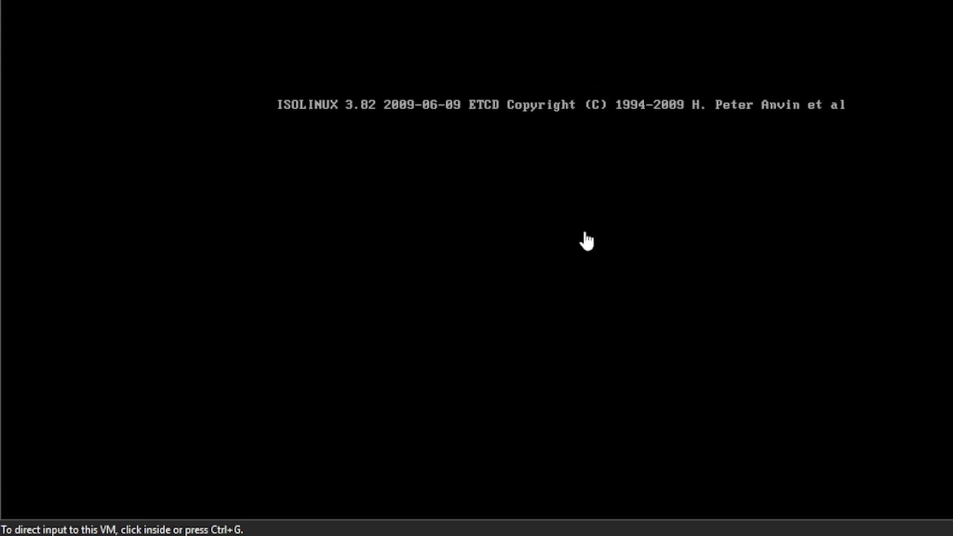
{"action": "left_click", "coordinate": [585, 233]}
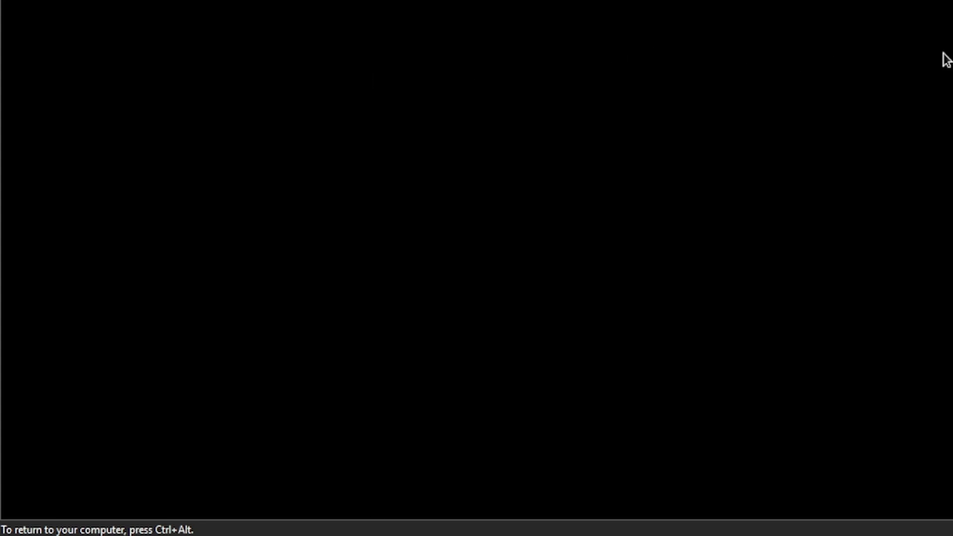
Once the CentOS 7 install reaches its login screen, release input to the host with Ctrl+Alt.
{"action": "key", "text": "ctrl+alt"}
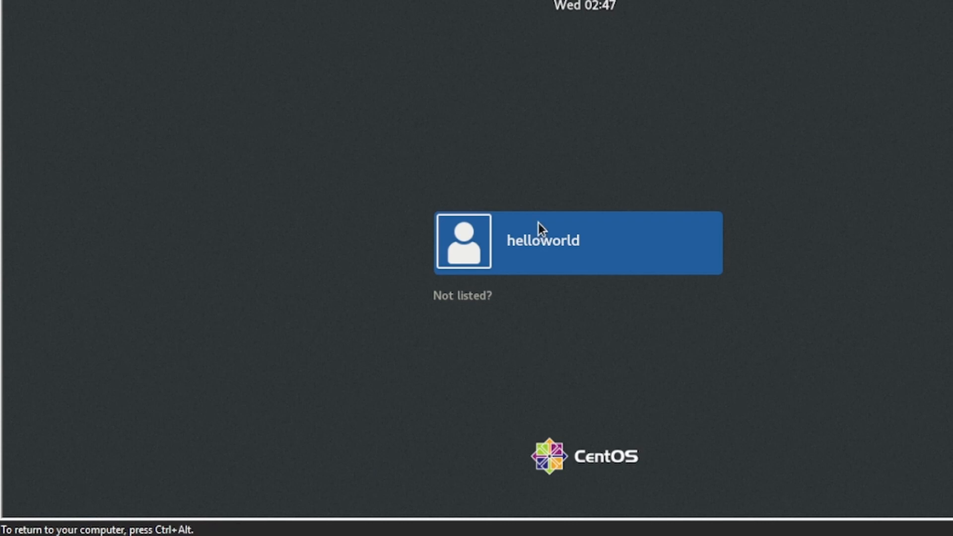
Select the user on the CentOS login screen and sign in with the account password.
{"action": "left_click", "coordinate": [528, 236]}
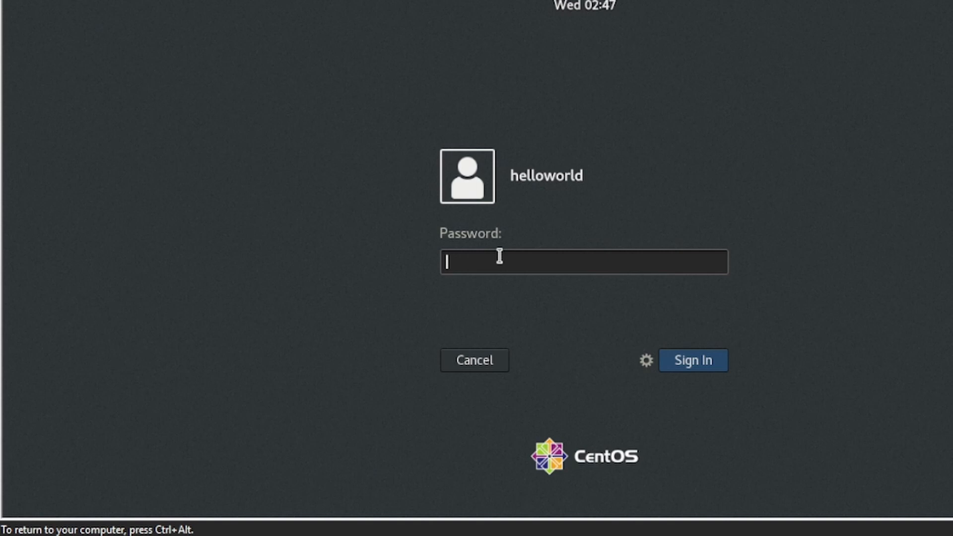
{"action": "type", "text": "••••••"}
{"action": "key", "text": "BackSpace"}
{"action": "key", "text": "BackSpace"}
{"action": "key", "text": "BackSpace"}
{"action": "key", "text": "BackSpace"}
{"action": "key", "text": "BackSpace"}
{"action": "key", "text": "BackSpace"}
{"action": "type", "text": "•••••••••••"}
{"action": "key", "text": "Return"}
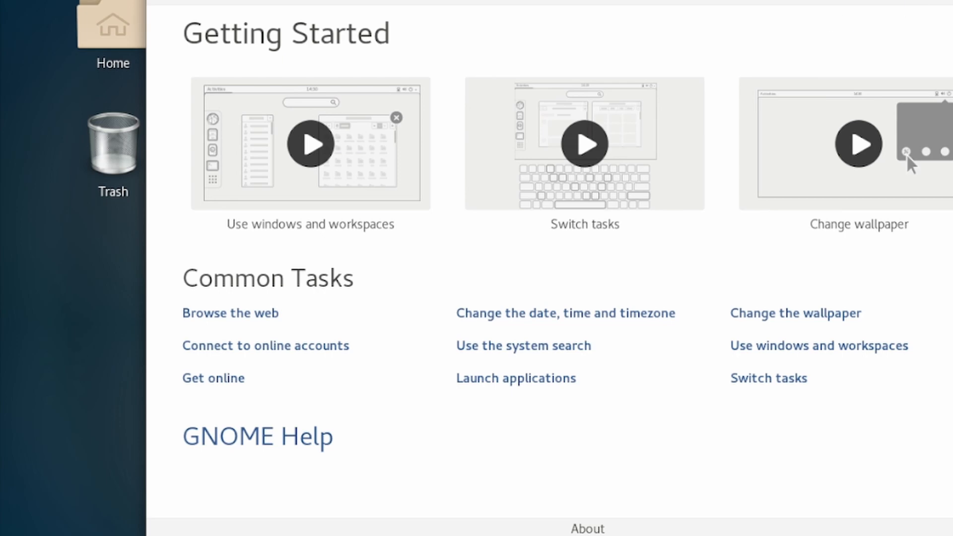
Close the GNOME Help 'Getting Started' window with Alt+F4.
{"action": "key", "text": "alt+F4"}
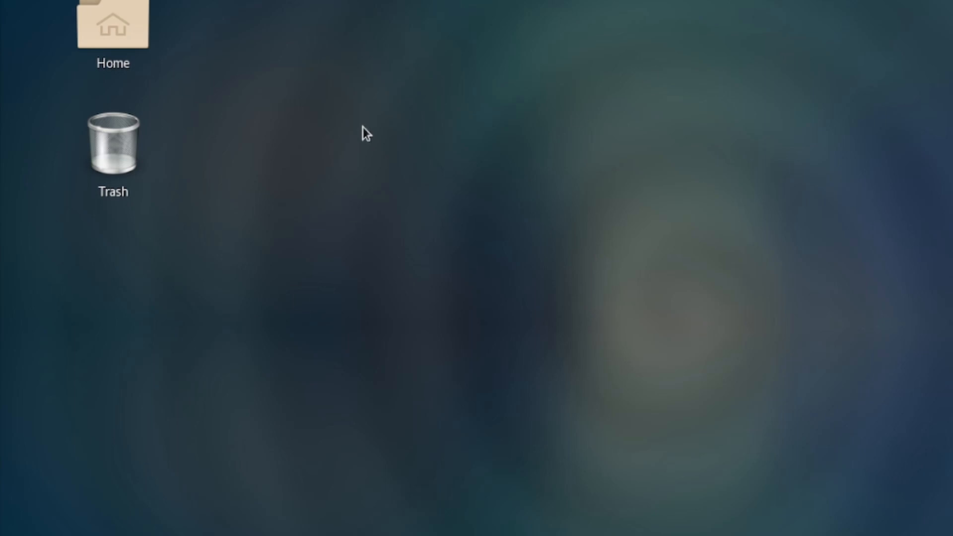
Start Firefox from Applications > Favorites in the CentOS guest, then recapture VM input.
{"action": "left_click", "coordinate": [44, 0]}
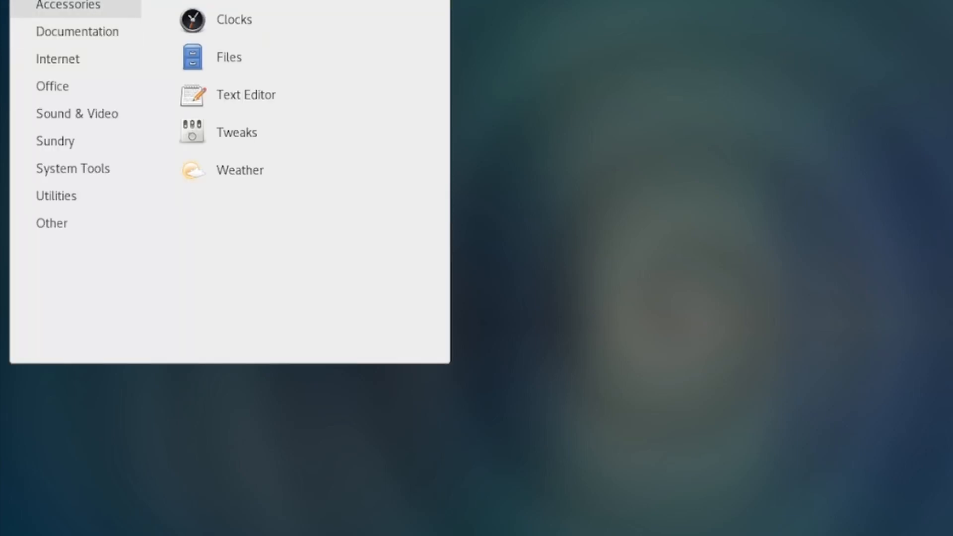
{"action": "mouse_move", "coordinate": [58, 63]}
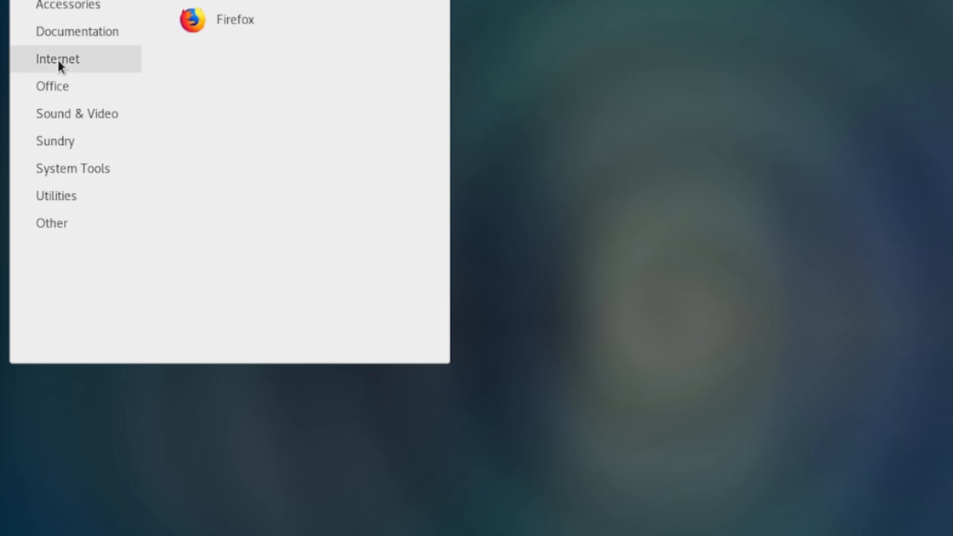
{"action": "left_click", "coordinate": [224, 27]}
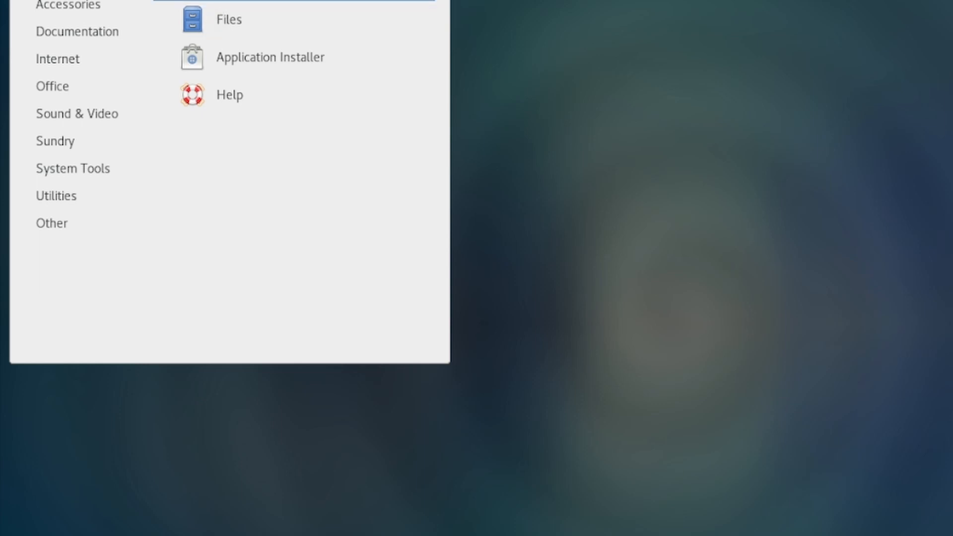
{"action": "left_click", "coordinate": [233, 1]}
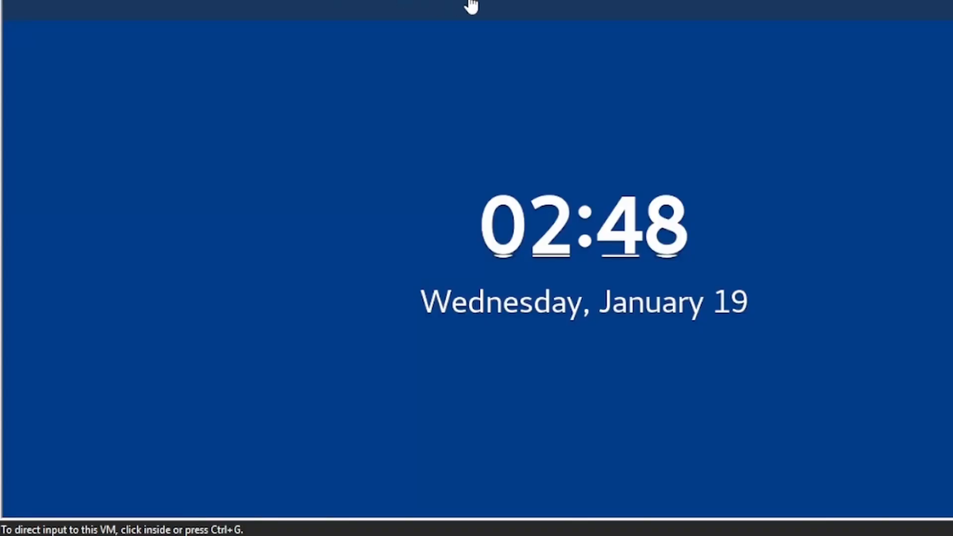
{"action": "left_click", "coordinate": [471, 6]}
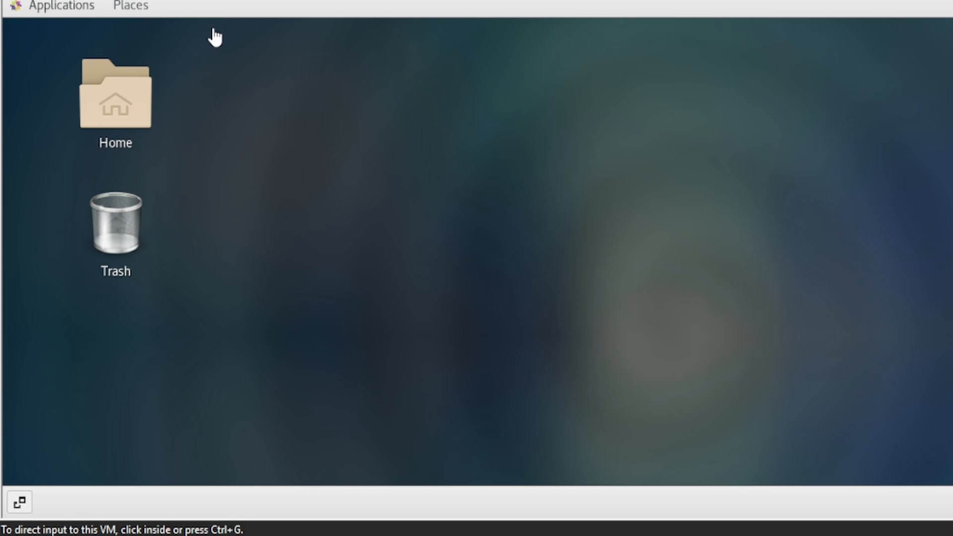
Recapture VM input and open the GNOME Applications menu from the top bar.
{"action": "left_click", "coordinate": [74, 7]}
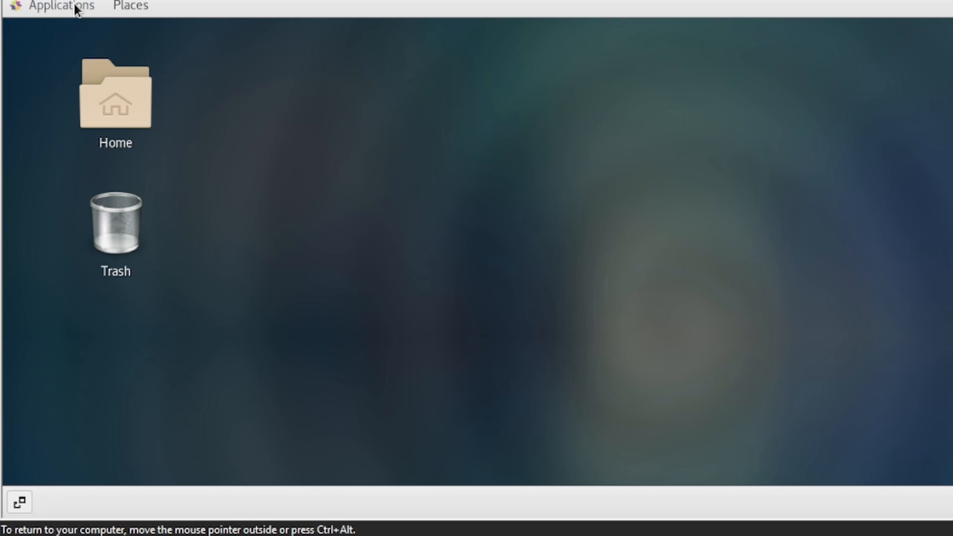
{"action": "left_click", "coordinate": [74, 5]}
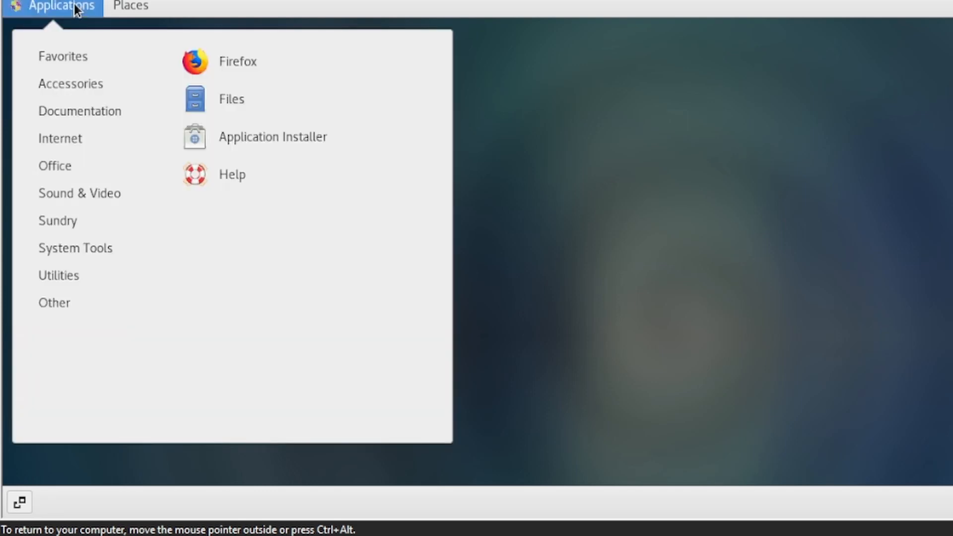
Start Firefox from Favorites and bring its window forward via the guest taskbar.
{"action": "left_click", "coordinate": [230, 73]}
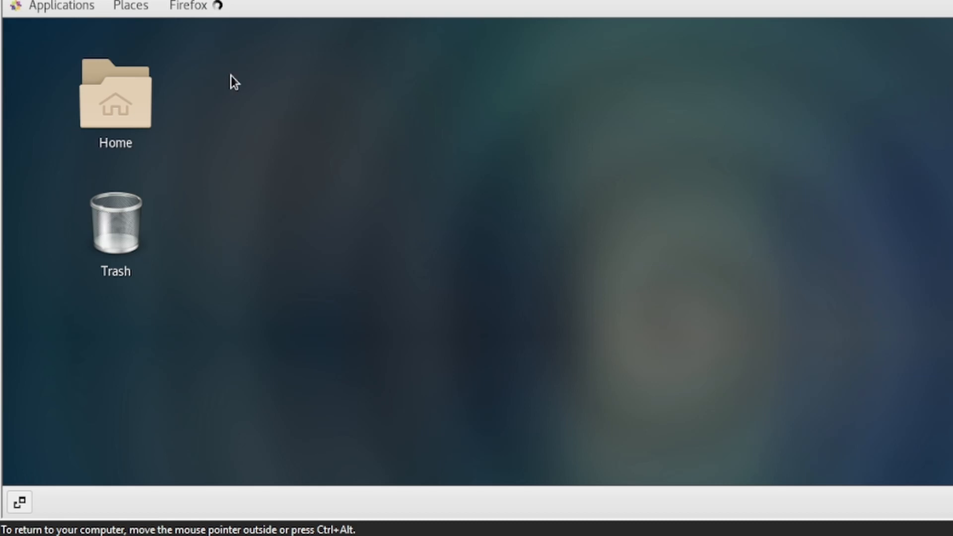
{"action": "left_click", "coordinate": [196, 490]}
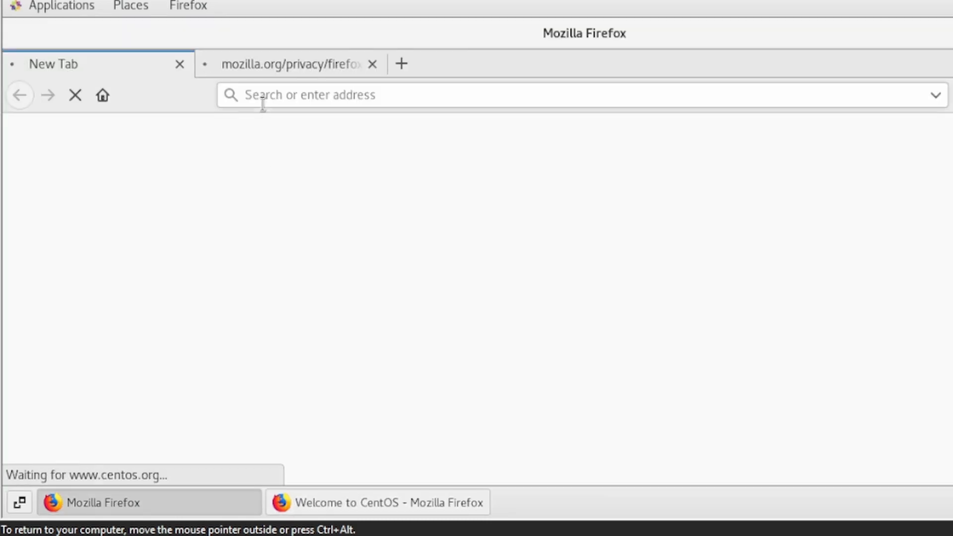
Search Google for 'youtube' in a new Firefox tab, then close the browser window.
{"action": "left_click", "coordinate": [406, 64]}
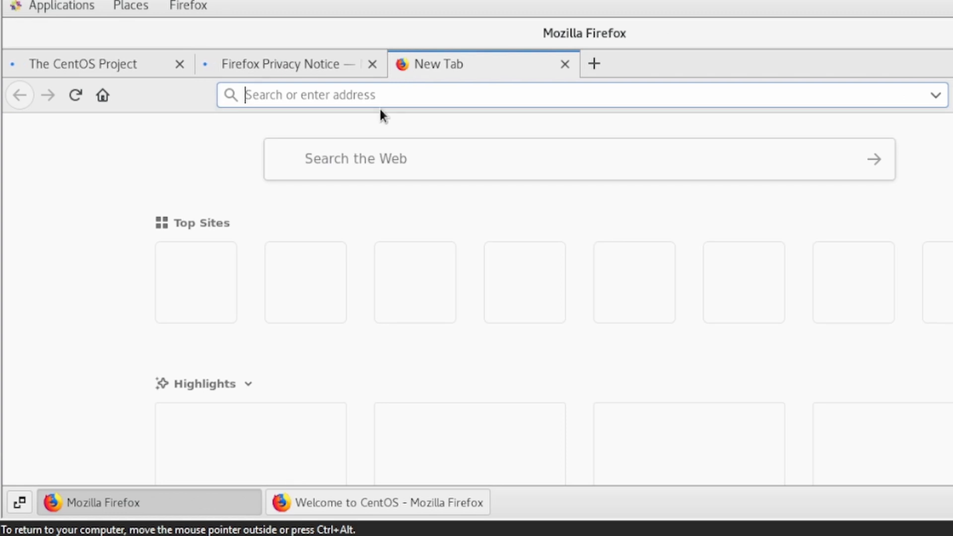
{"action": "type", "text": "g"}
{"action": "key", "text": "BackSpace"}
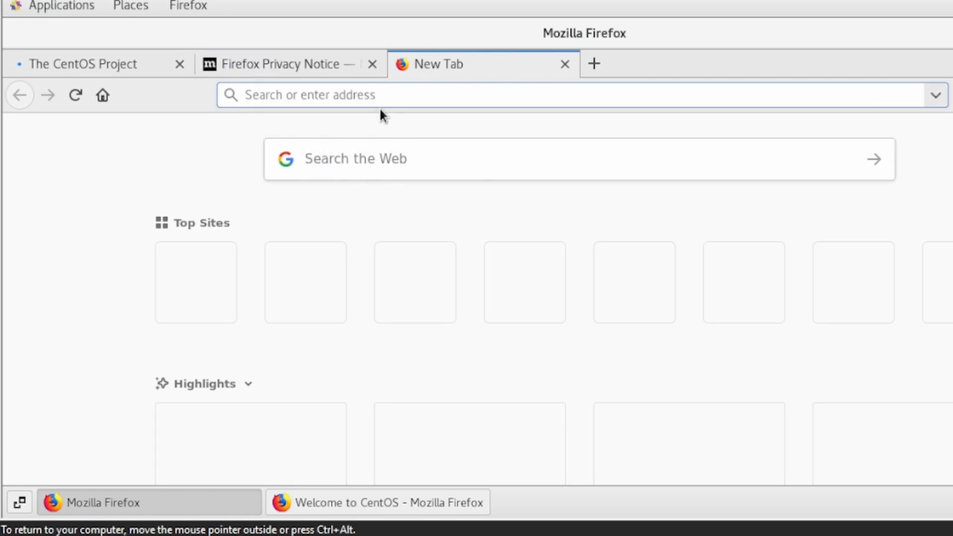
{"action": "type", "text": "yout"}
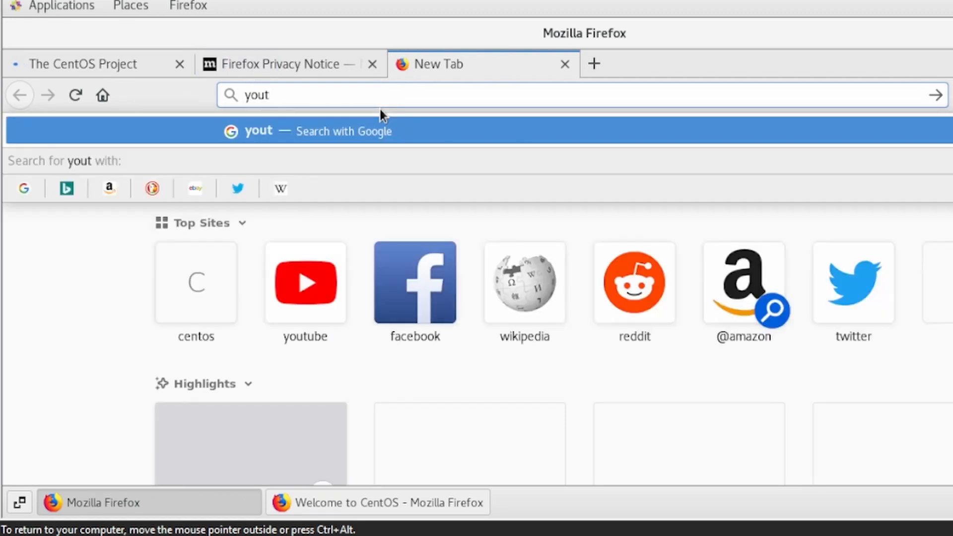
{"action": "type", "text": "ube"}
{"action": "key", "text": "Return"}
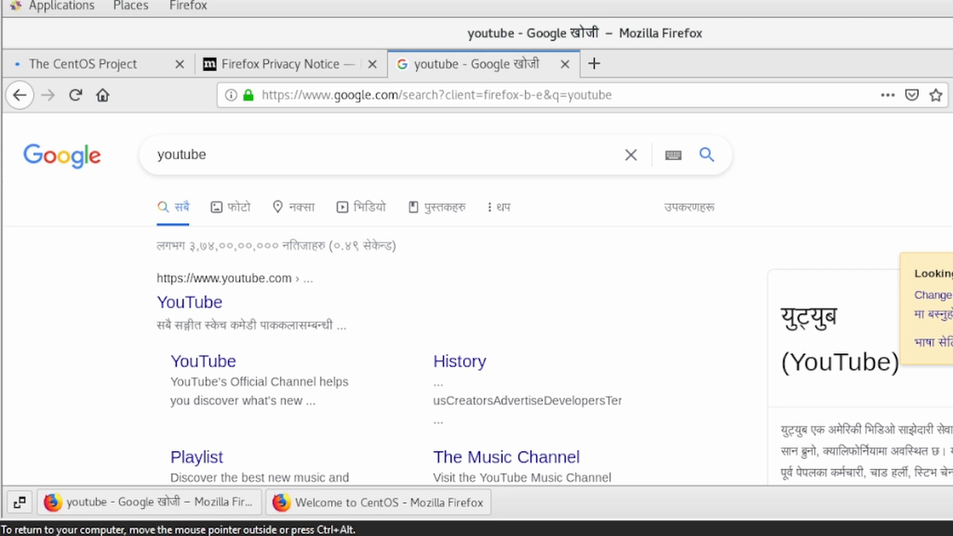
{"action": "key", "text": "alt+F4"}
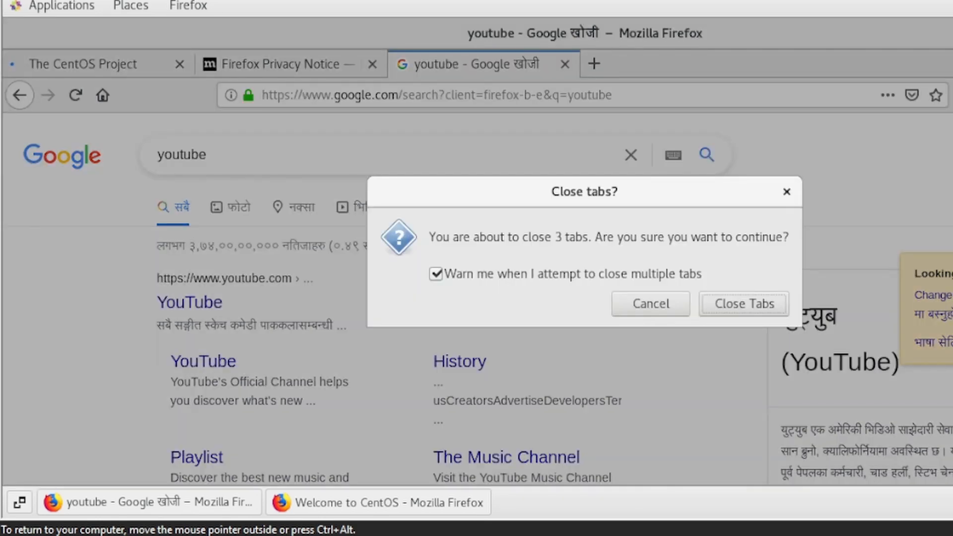